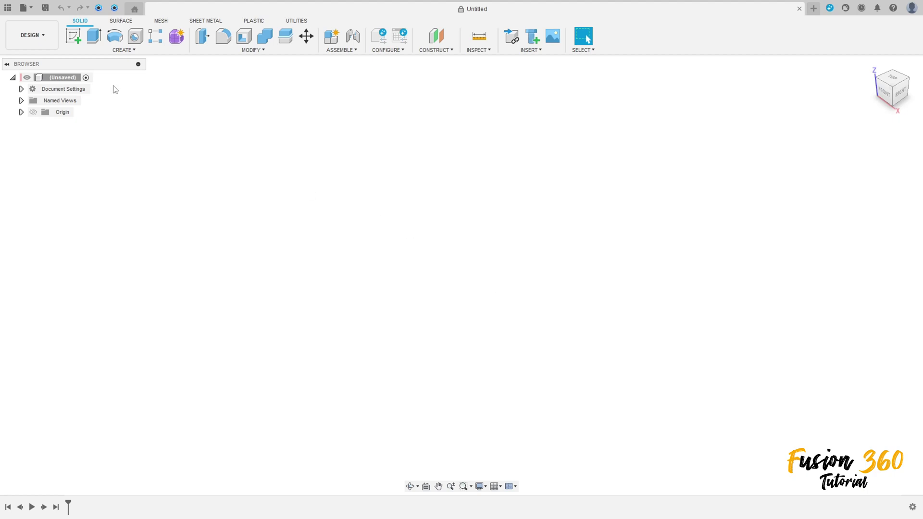
# - Start a front-plane sketch with a 156 mm horizontal construction line from the origin
pyautogui.click(73, 35)
pyautogui.click(470, 268)
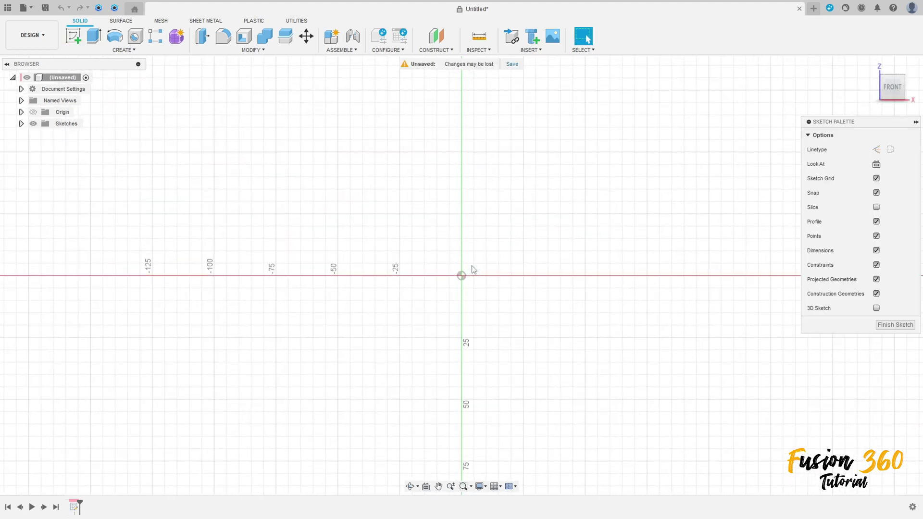
pyautogui.press('l')
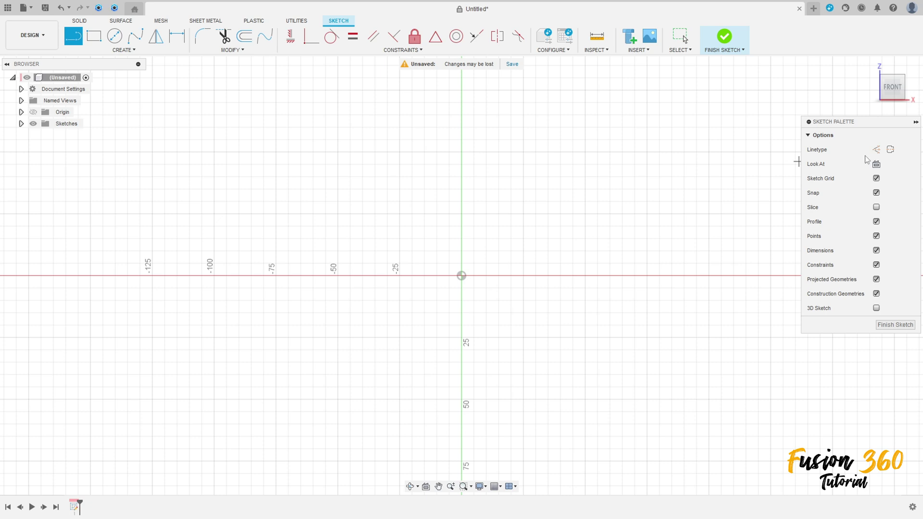
pyautogui.click(876, 149)
pyautogui.moveTo(461, 276); pyautogui.dragTo(233, 279)
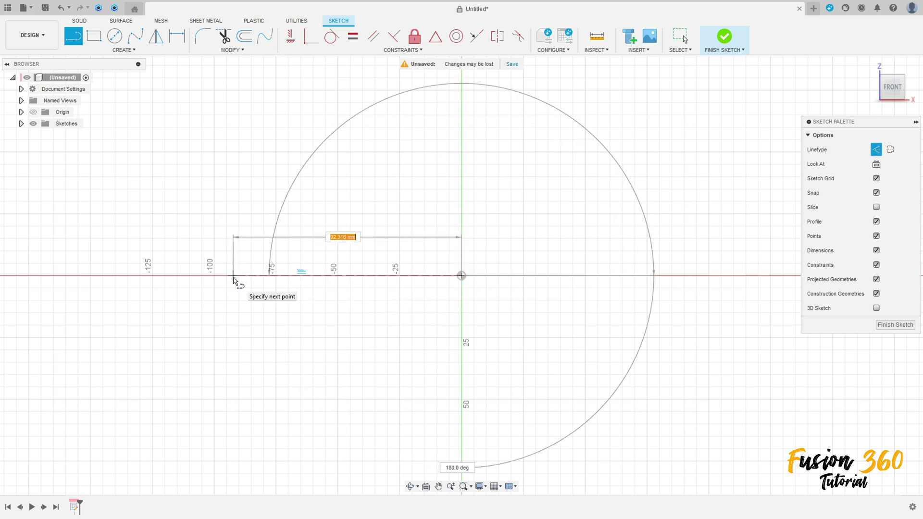
pyautogui.write('156')
pyautogui.press('Return')
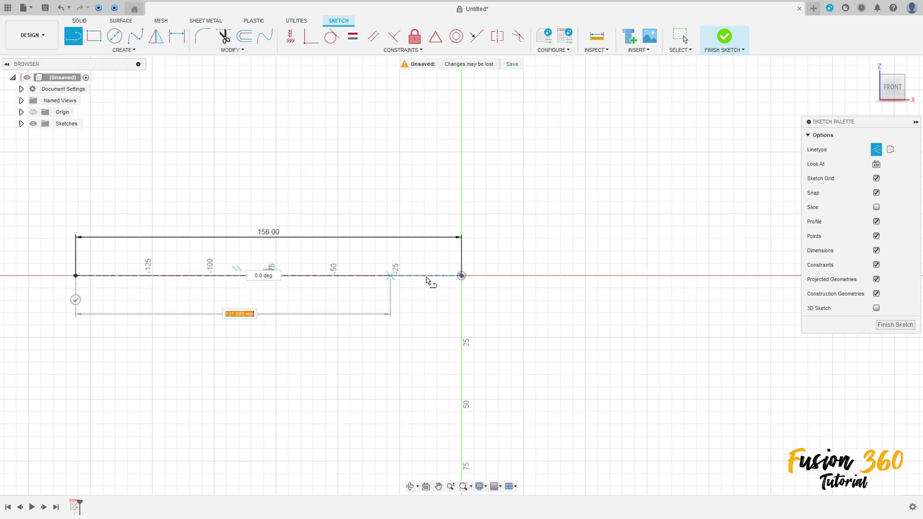
pyautogui.press('Escape')
# - Draw a second 110 mm construction line from the origin
pyautogui.press('l')
pyautogui.click(461, 276)
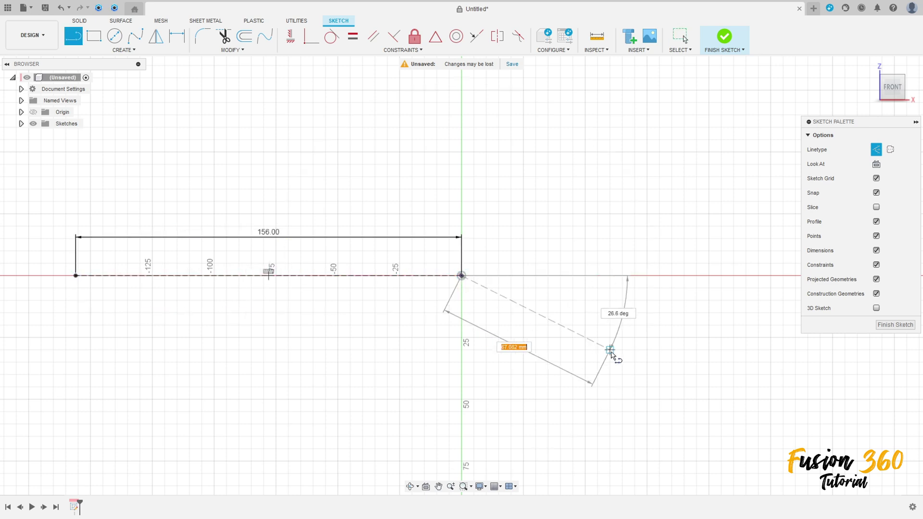
pyautogui.write('110')
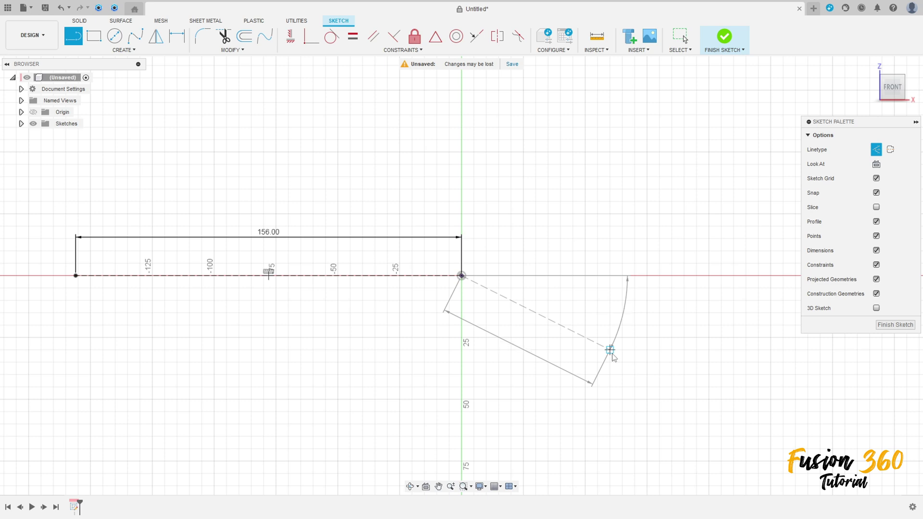
pyautogui.press('Return')
pyautogui.press('Escape')
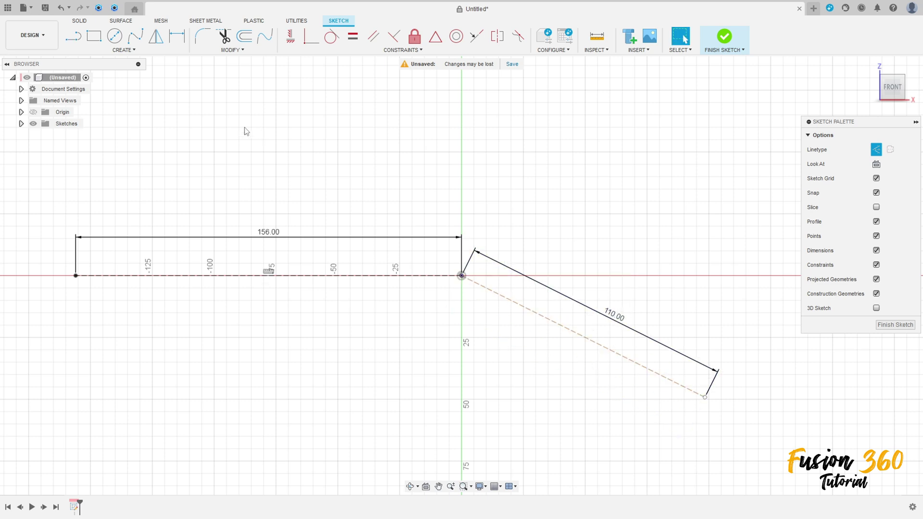
# - Dimension the angle between the two construction lines to 140°
pyautogui.click(176, 36)
pyautogui.click(431, 276)
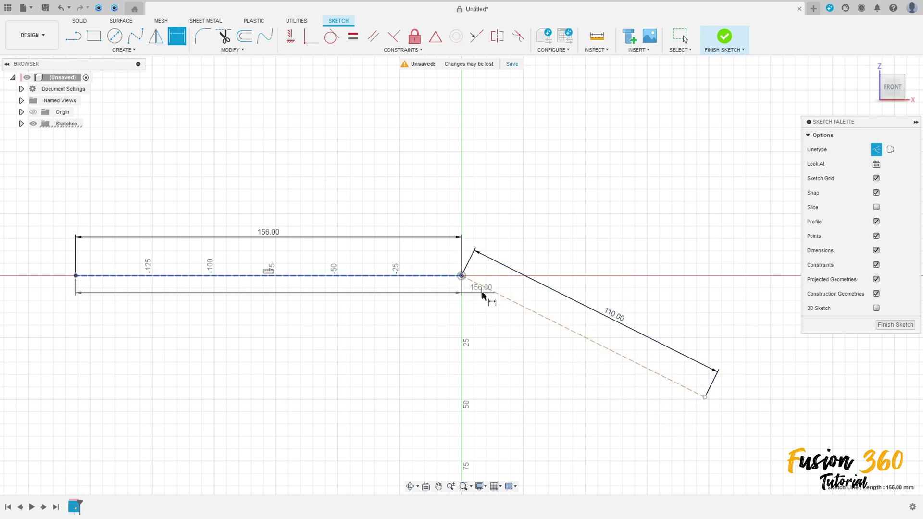
pyautogui.click(483, 287)
pyautogui.click(449, 333)
pyautogui.write('140')
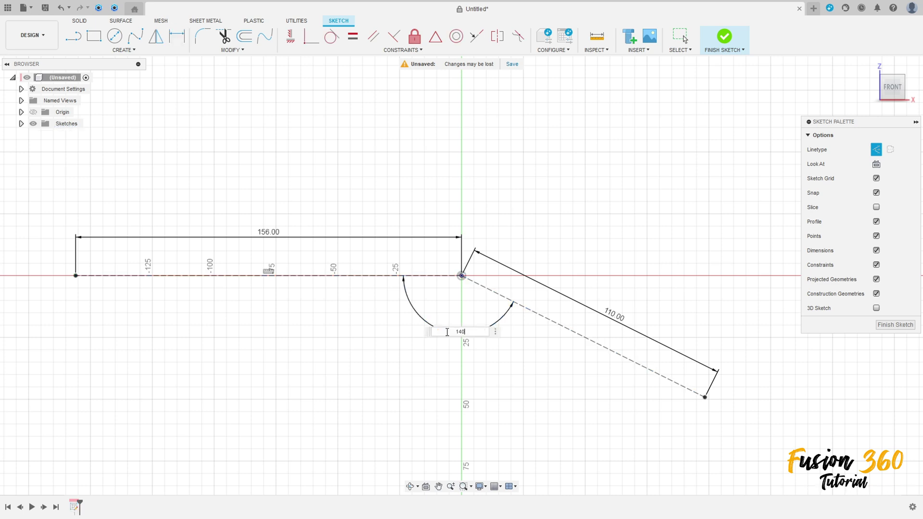
pyautogui.press('Return')
pyautogui.scroll(-2, 442, 326)
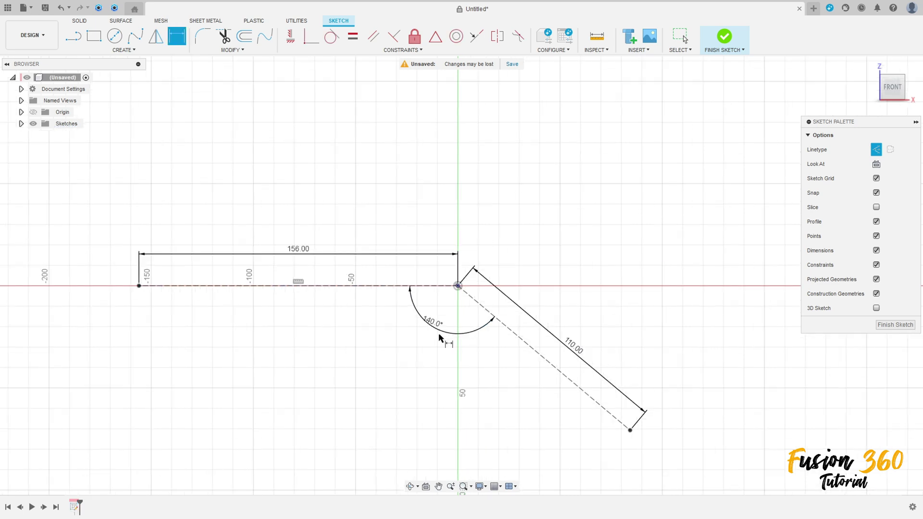
pyautogui.moveTo(440, 323); pyautogui.dragTo(457, 277, button='middle')
pyautogui.scroll(-1, 425, 289)
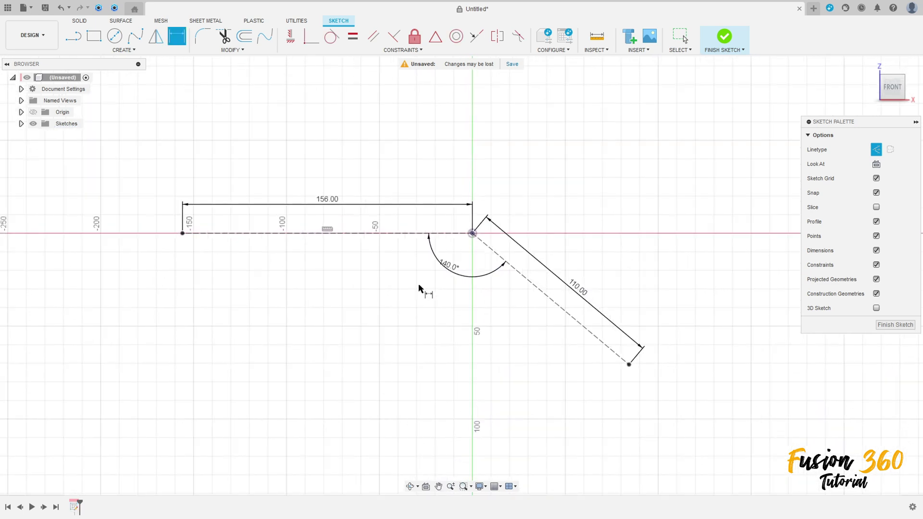
# - Draw a normal (non-construction) Ø25 circle centred at the origin
pyautogui.click(113, 37)
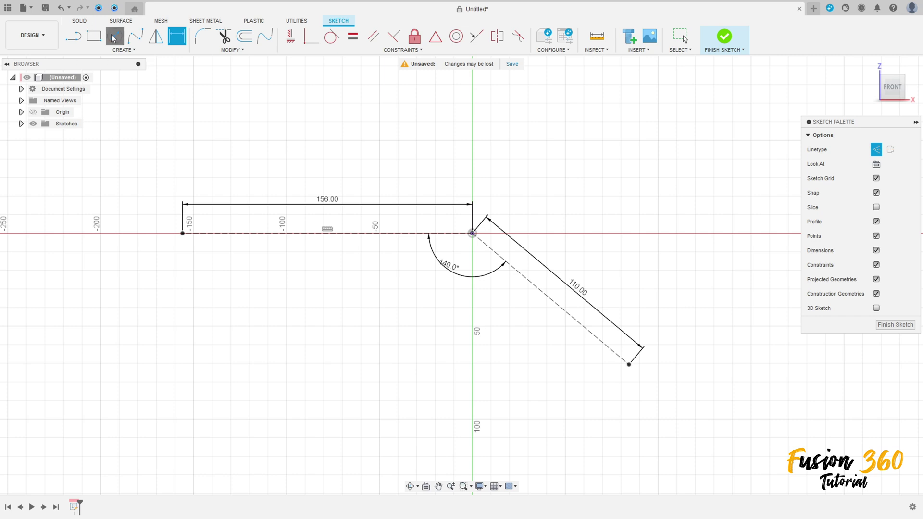
pyautogui.click(473, 234)
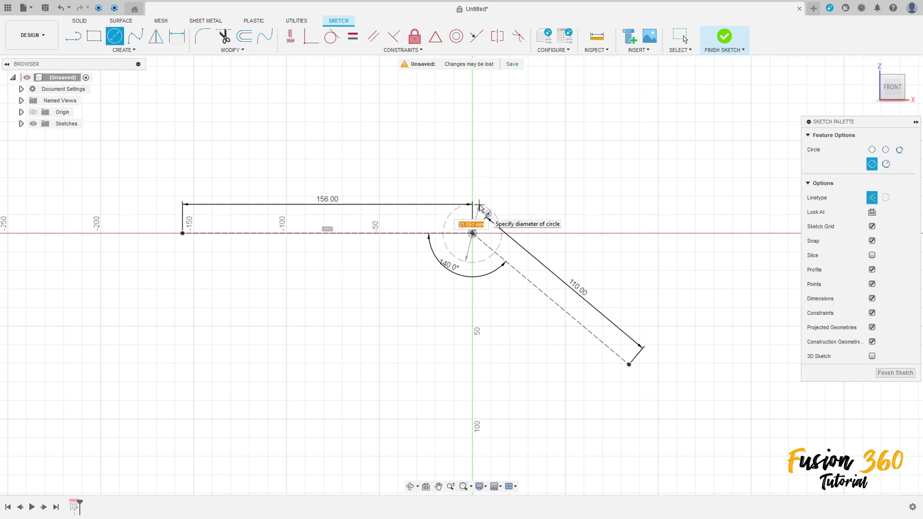
pyautogui.click(872, 198)
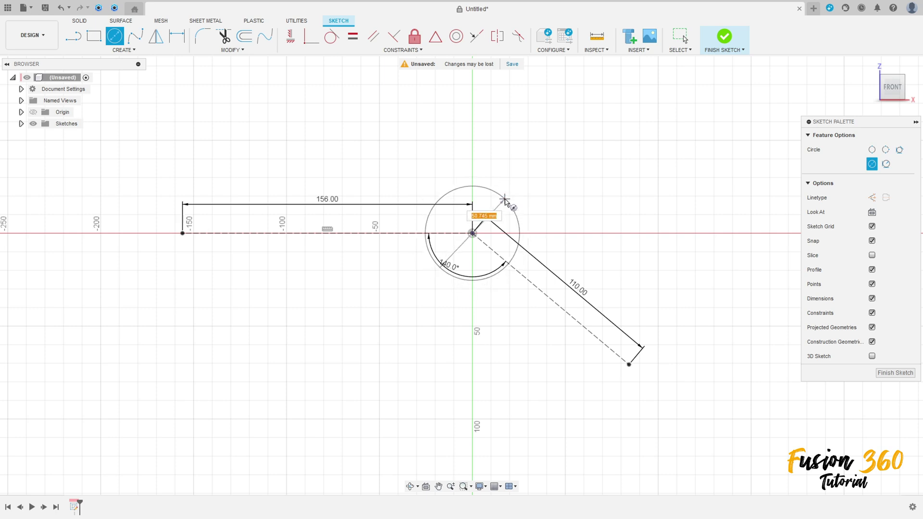
pyautogui.press('Return')
pyautogui.press('Escape')
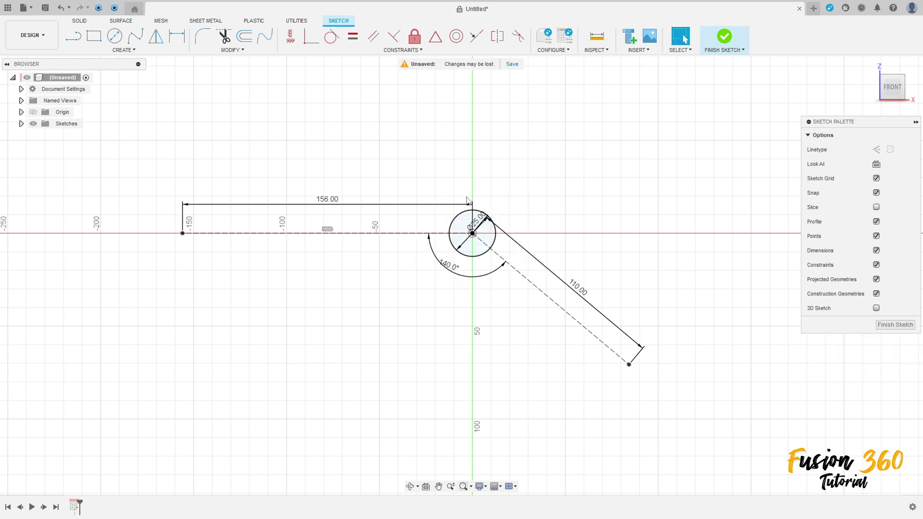
# - Add concentric Ø30 and Ø80 circles at the left end of the 156 line
pyautogui.press('c')
pyautogui.click(182, 233)
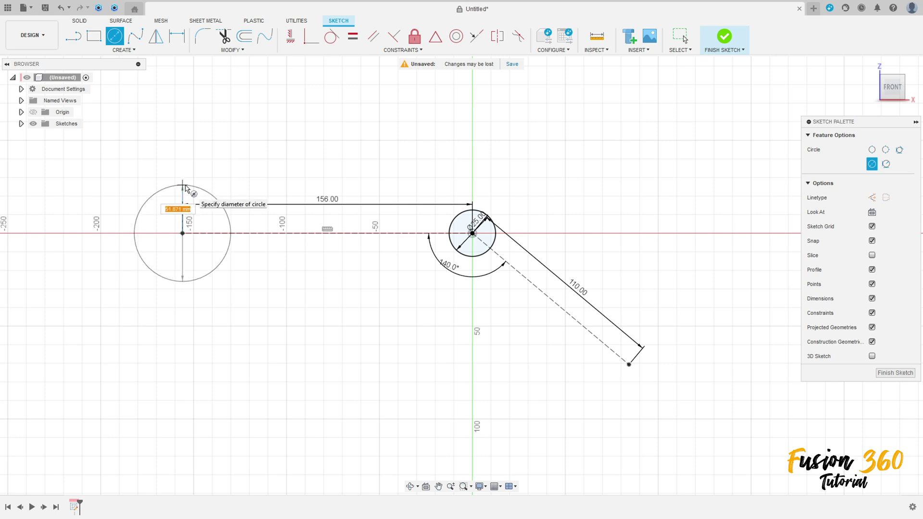
pyautogui.press('Return')
pyautogui.press('Escape')
pyautogui.press('c')
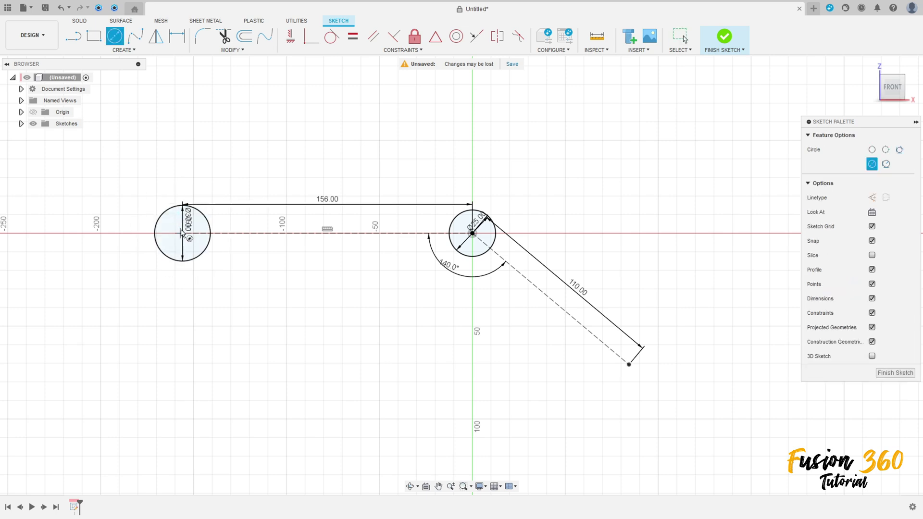
pyautogui.click(182, 233)
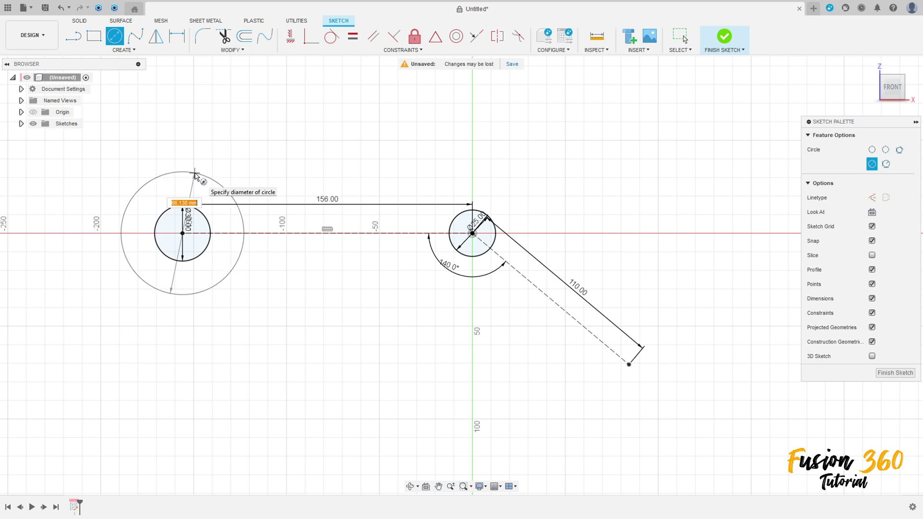
pyautogui.press('Return')
pyautogui.press('Escape')
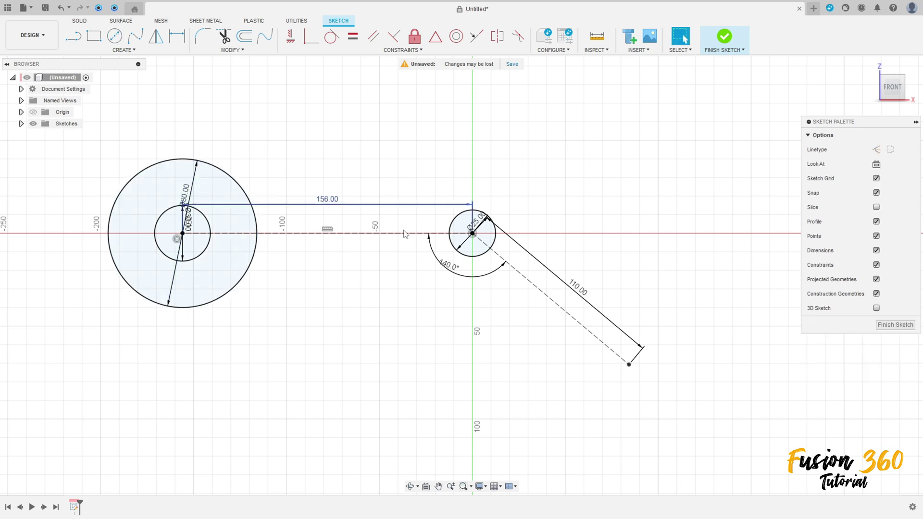
# - Add concentric Ø30 and Ø90 circles at the lower end of the 110 line
pyautogui.press('c')
pyautogui.click(629, 365)
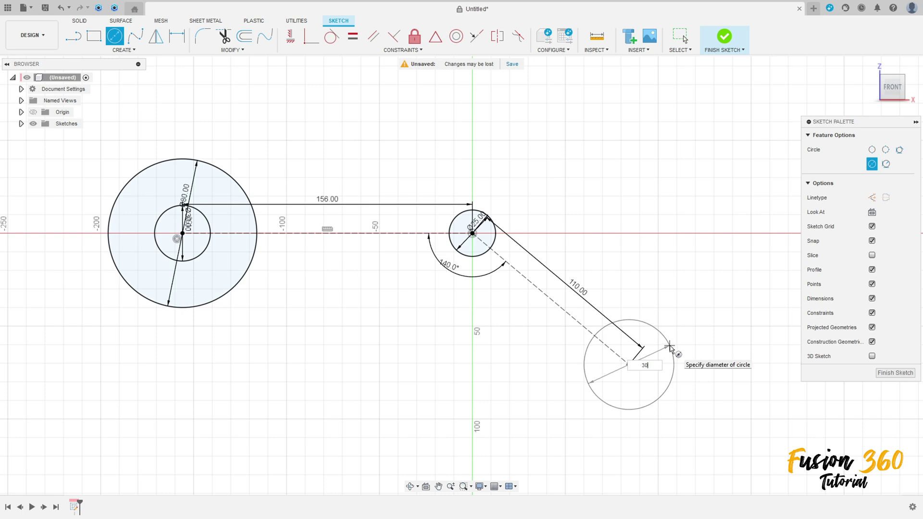
pyautogui.write('30')
pyautogui.press('Return')
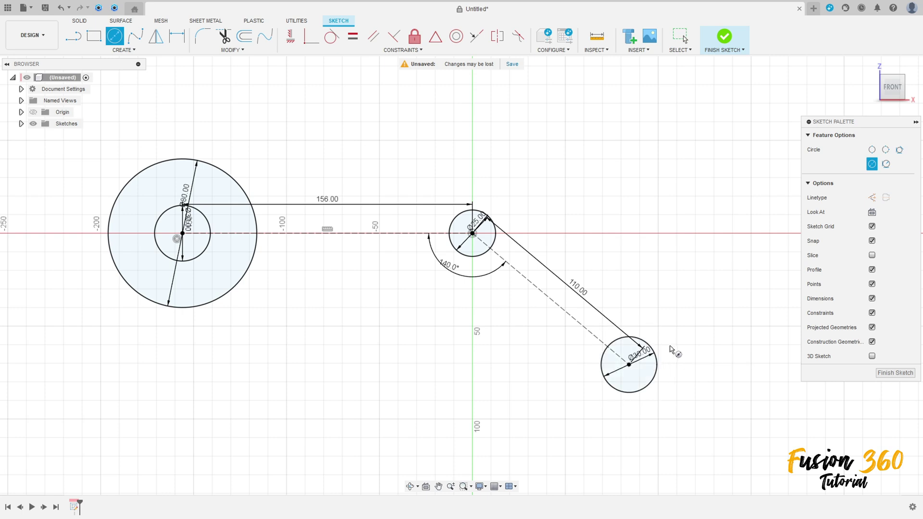
pyautogui.click(629, 365)
pyautogui.write('90')
pyautogui.press('Return')
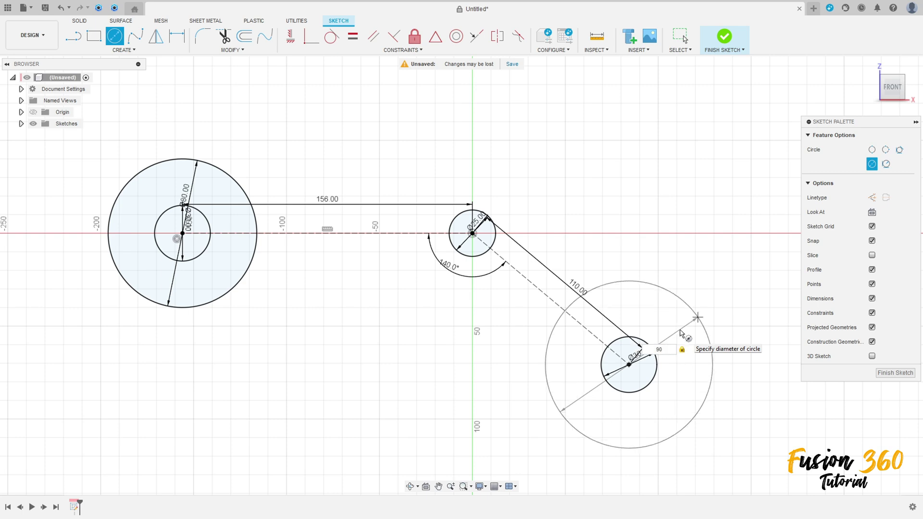
pyautogui.press('Escape')
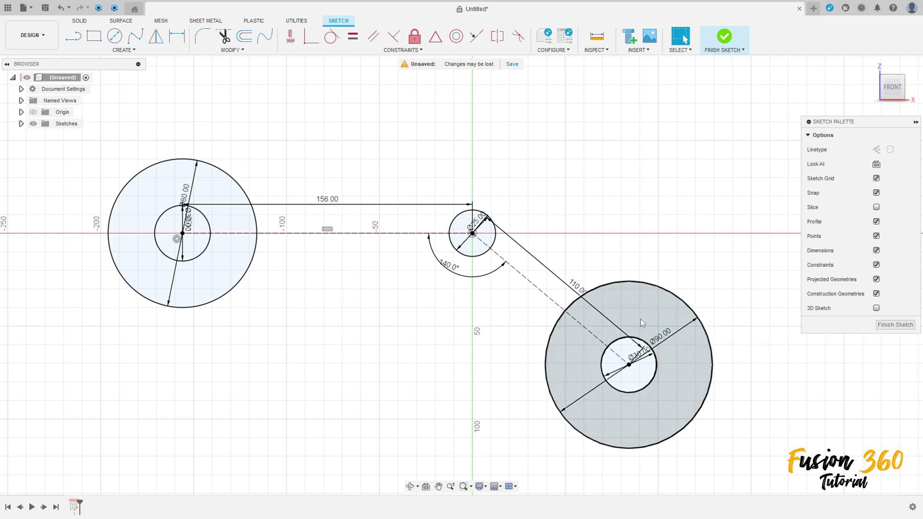
# - Move the Ø90, Ø30, Ø80 and Ø30 diameter labels outside their circles
pyautogui.moveTo(659, 333); pyautogui.dragTo(765, 316)
pyautogui.moveTo(642, 357); pyautogui.dragTo(690, 377)
pyautogui.moveTo(189, 194); pyautogui.dragTo(99, 135)
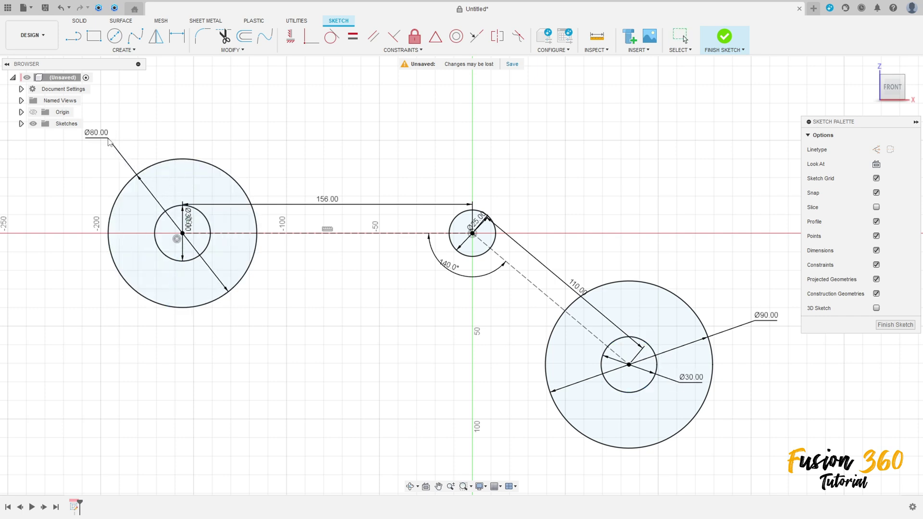
pyautogui.moveTo(188, 218); pyautogui.dragTo(76, 257)
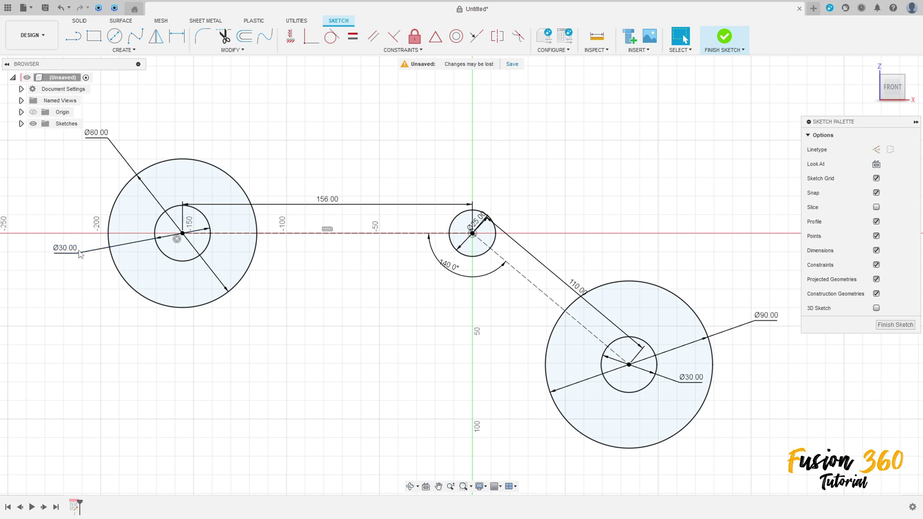
pyautogui.press('l')
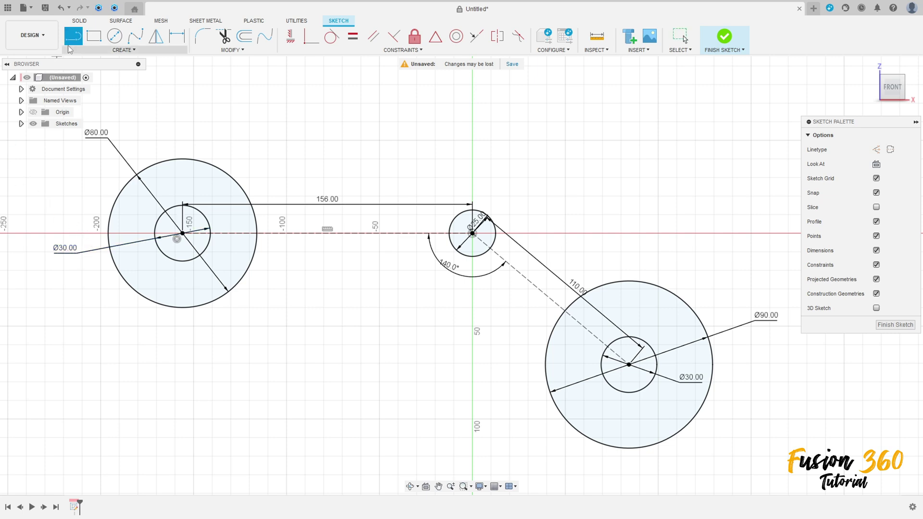
# - Draw the link line from the Ø80 circle, under the middle circle, to the Ø90 circle
pyautogui.click(250, 264)
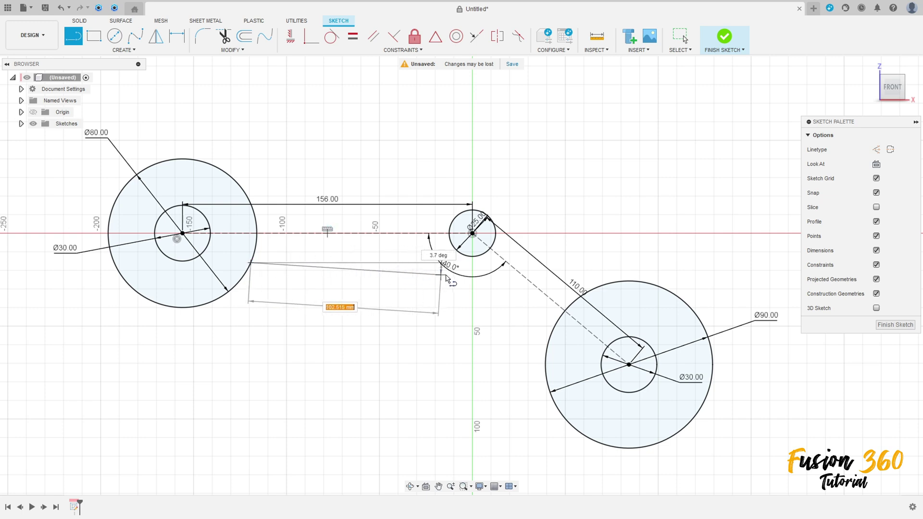
pyautogui.click(473, 263)
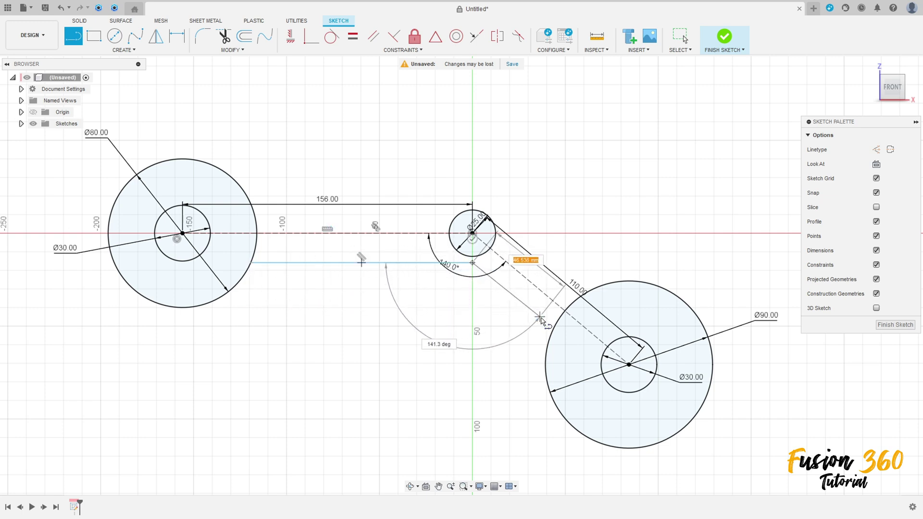
pyautogui.click(553, 330)
pyautogui.press('Escape')
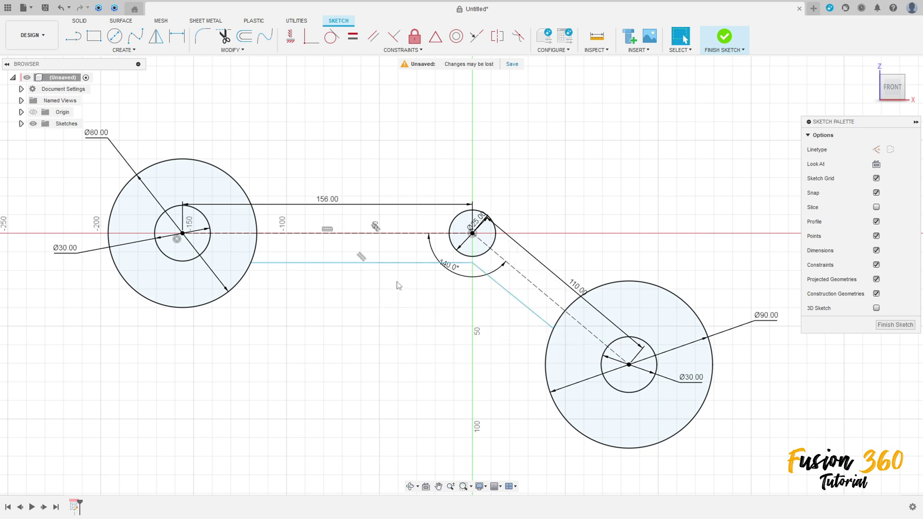
# - Constrain the horizontal and slanted link lines parallel to their centre lines
pyautogui.click(374, 36)
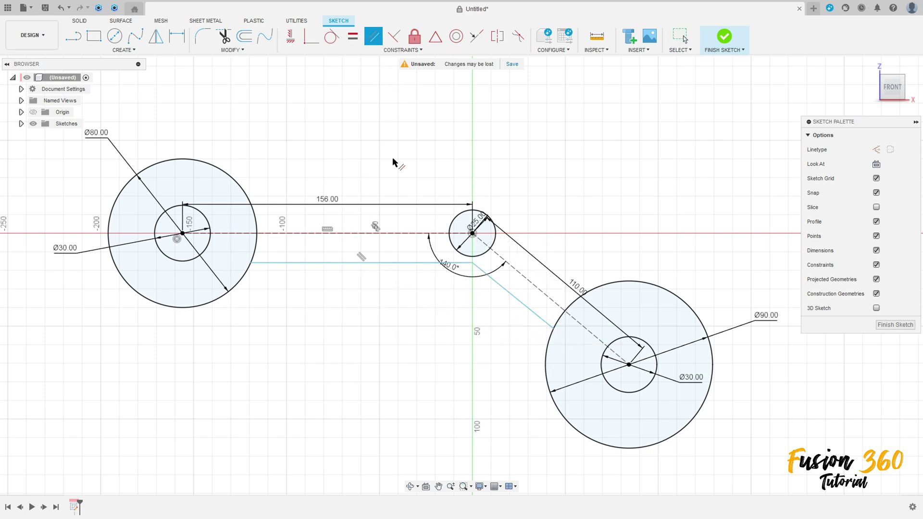
pyautogui.click(403, 262)
pyautogui.click(423, 234)
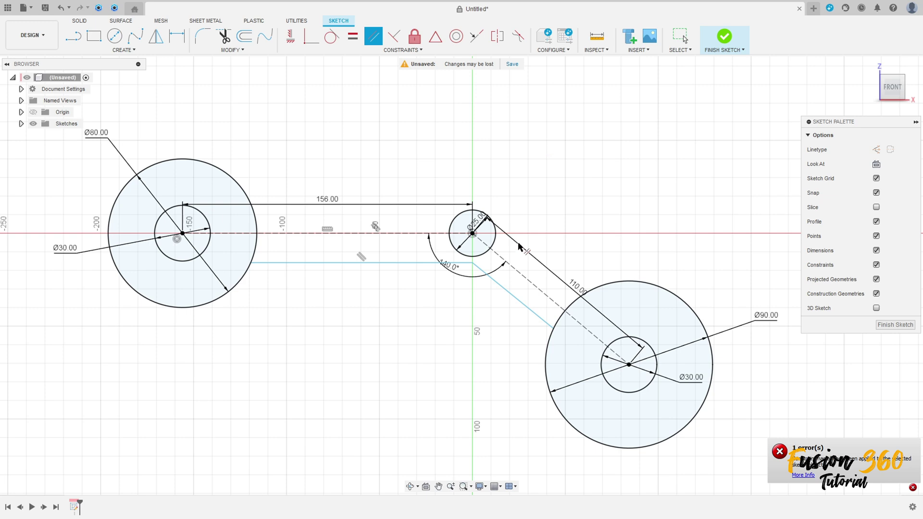
pyautogui.click(509, 289)
pyautogui.click(525, 280)
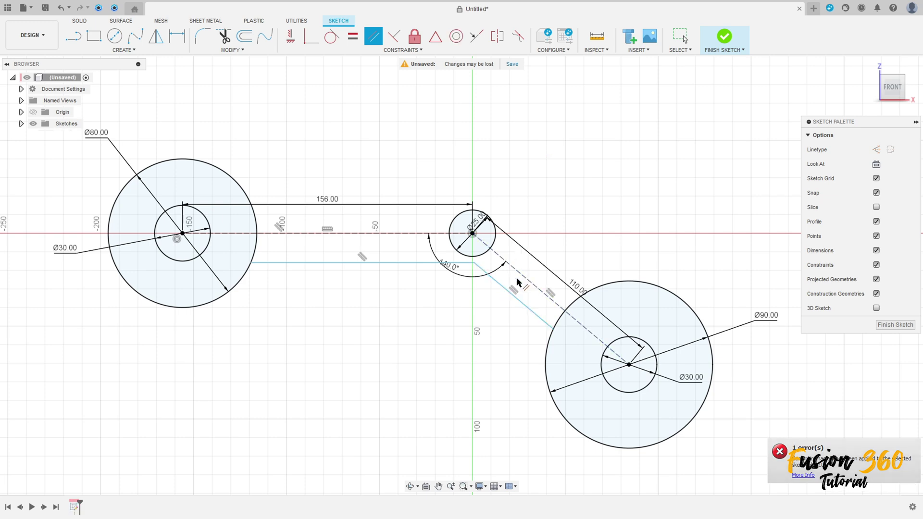
# - Dimension both link lines 20 mm from their centre lines and place the 140° angle
pyautogui.click(176, 37)
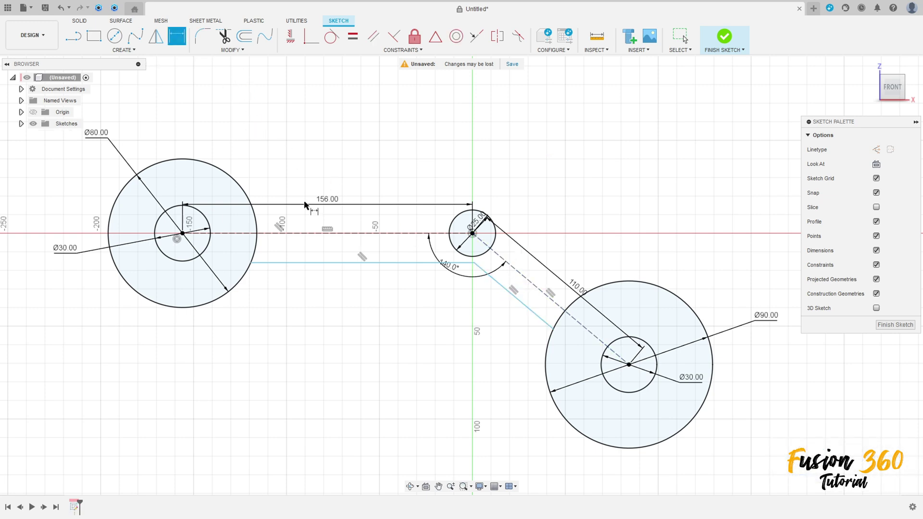
pyautogui.click(329, 263)
pyautogui.click(335, 234)
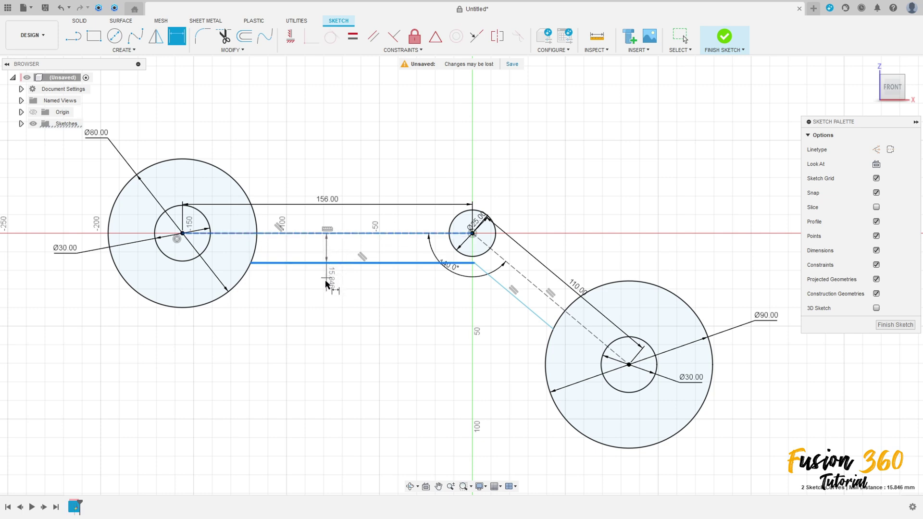
pyautogui.click(323, 288)
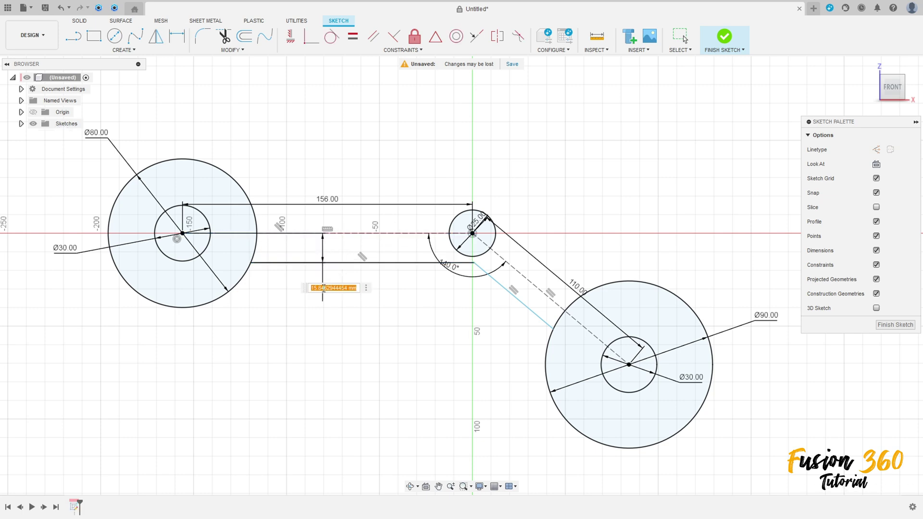
pyautogui.write('20')
pyautogui.press('Return')
pyautogui.click(518, 299)
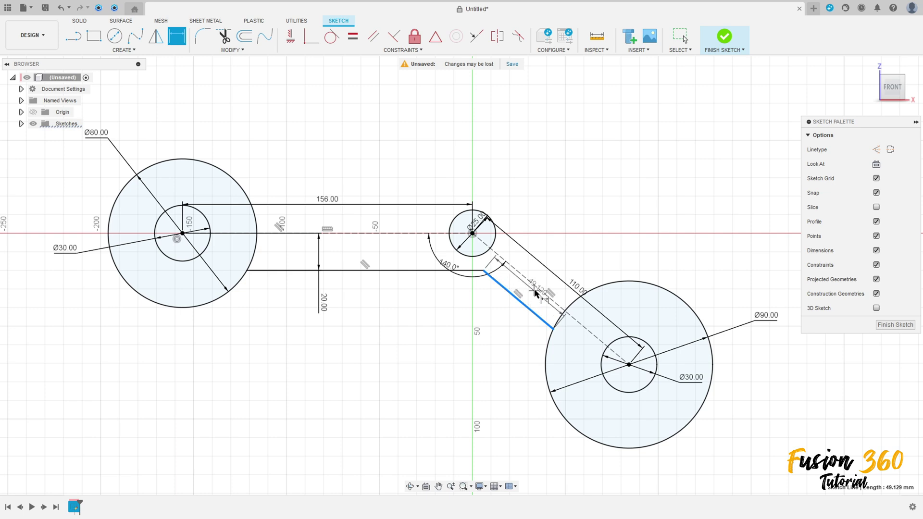
pyautogui.click(534, 288)
pyautogui.click(501, 331)
pyautogui.write('20')
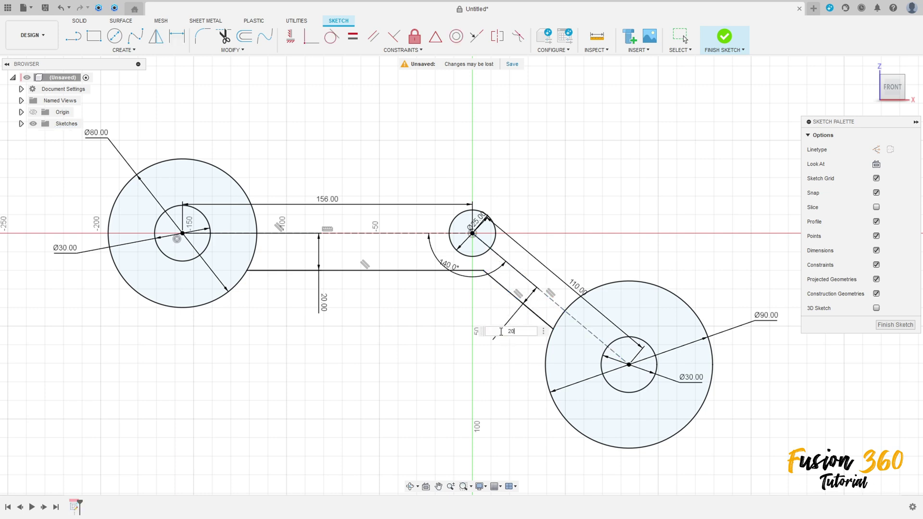
pyautogui.press('Return')
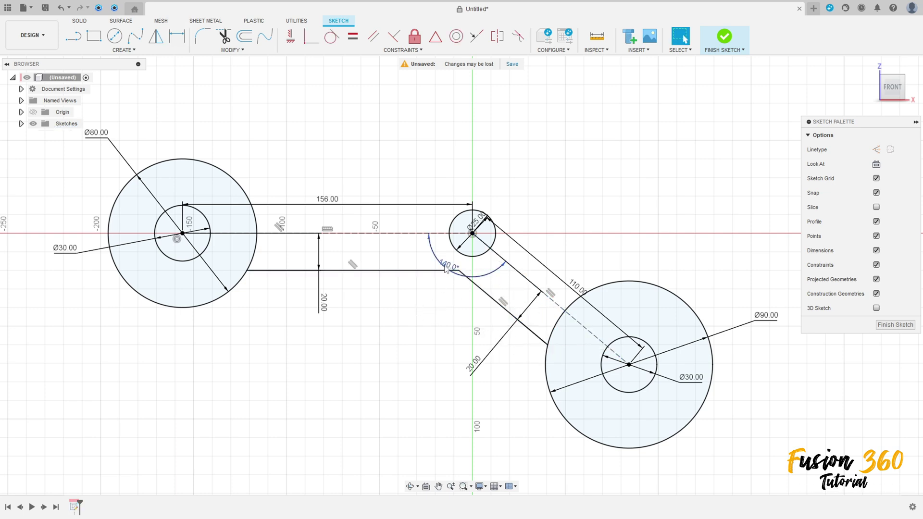
pyautogui.click(460, 257)
pyautogui.press('Escape')
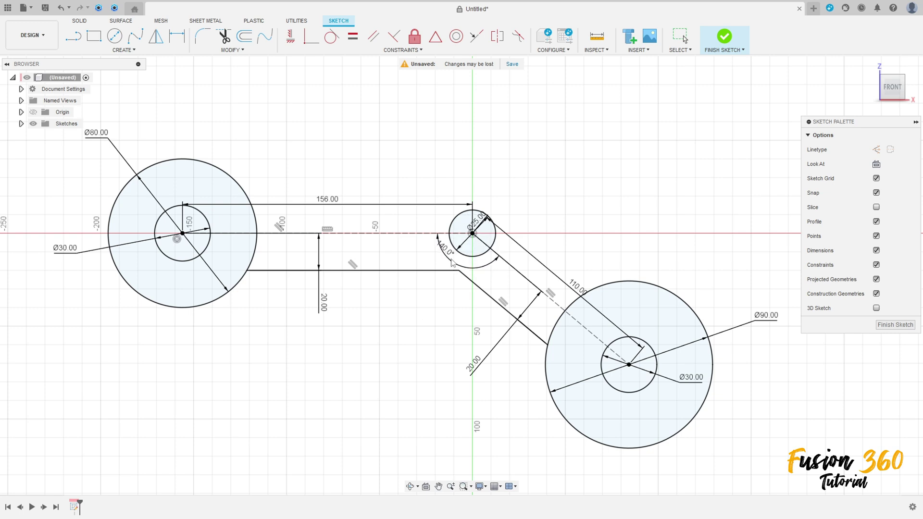
# - Round the inner corner between the horizontal and slanted link lines with a 15 mm fillet
pyautogui.click(201, 43)
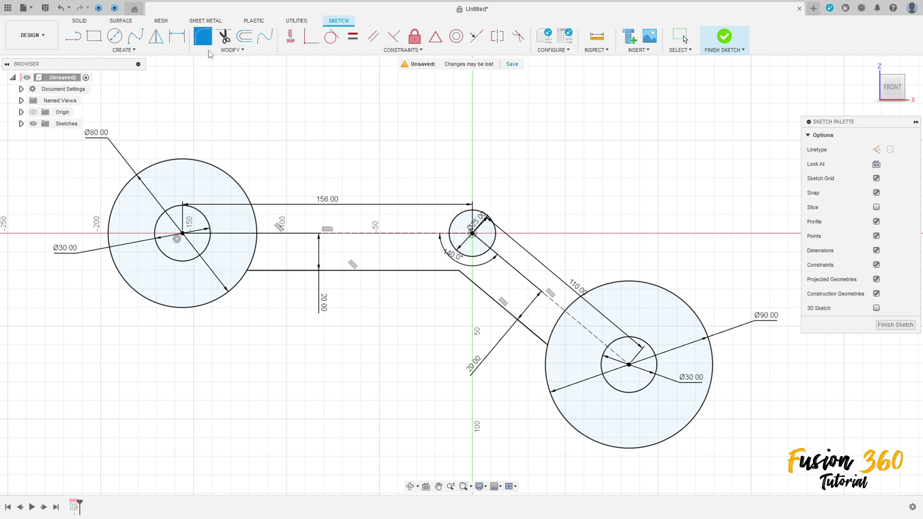
pyautogui.click(461, 274)
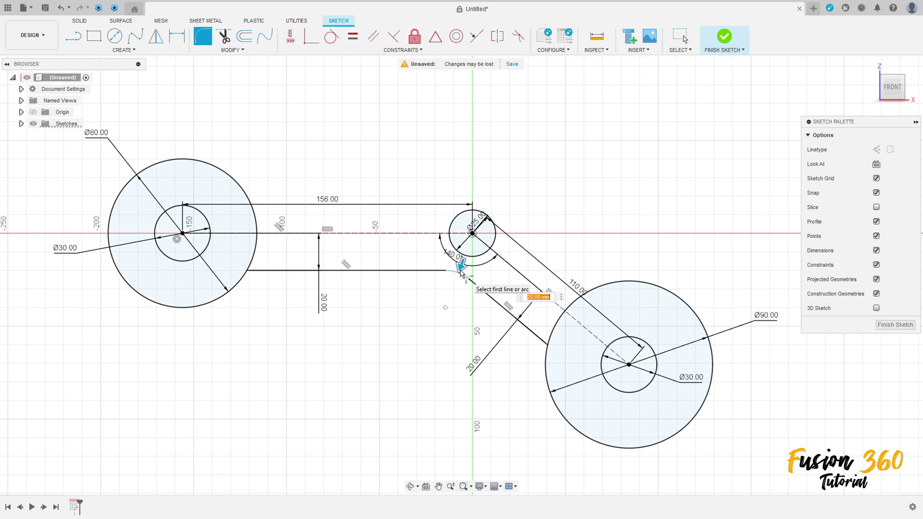
pyautogui.press('Return')
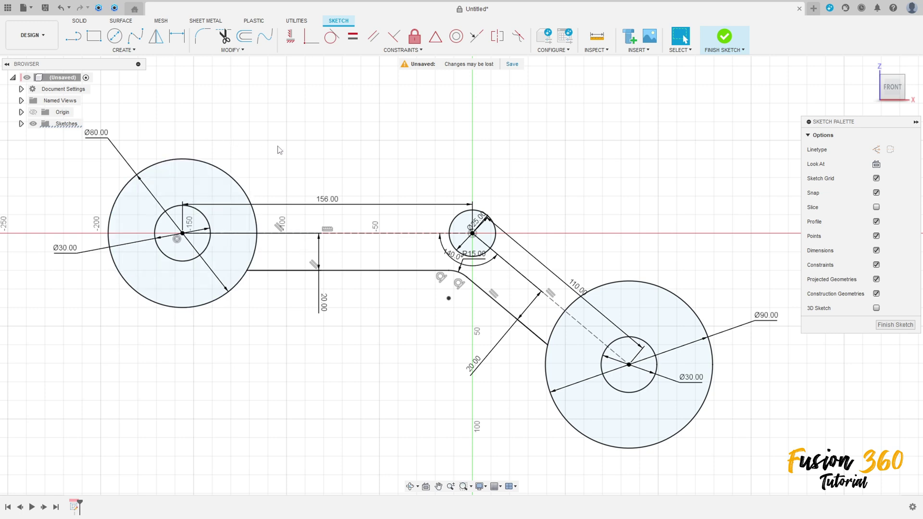
# - Trim the Ø80 and Ø90 circle arcs lying between the link lines
pyautogui.click(224, 36)
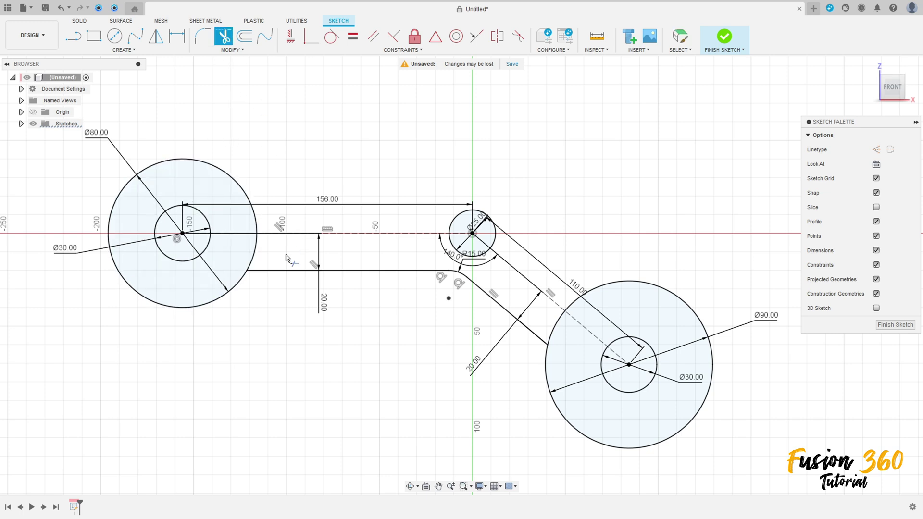
pyautogui.click(253, 258)
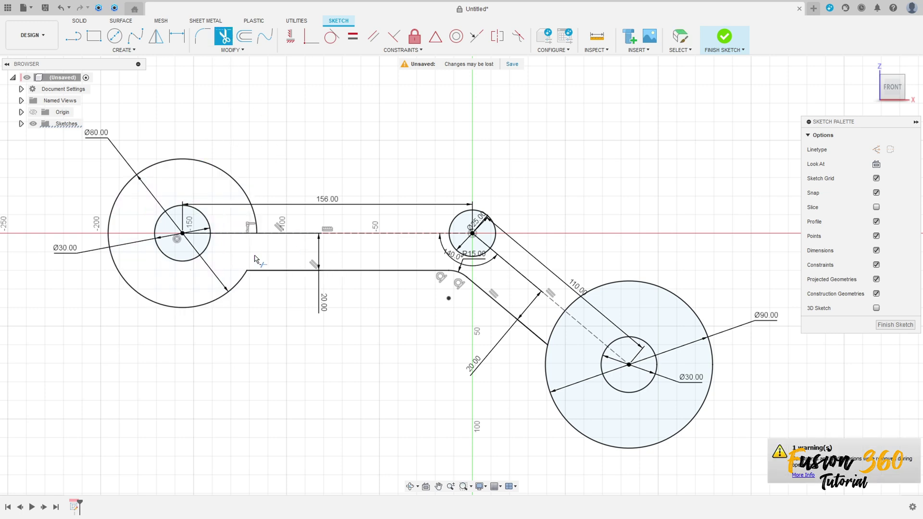
pyautogui.click(558, 320)
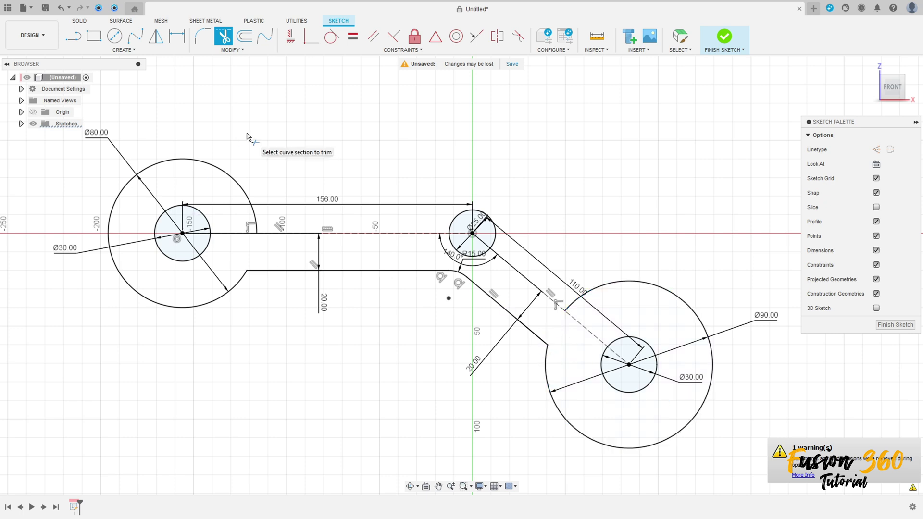
pyautogui.press('l')
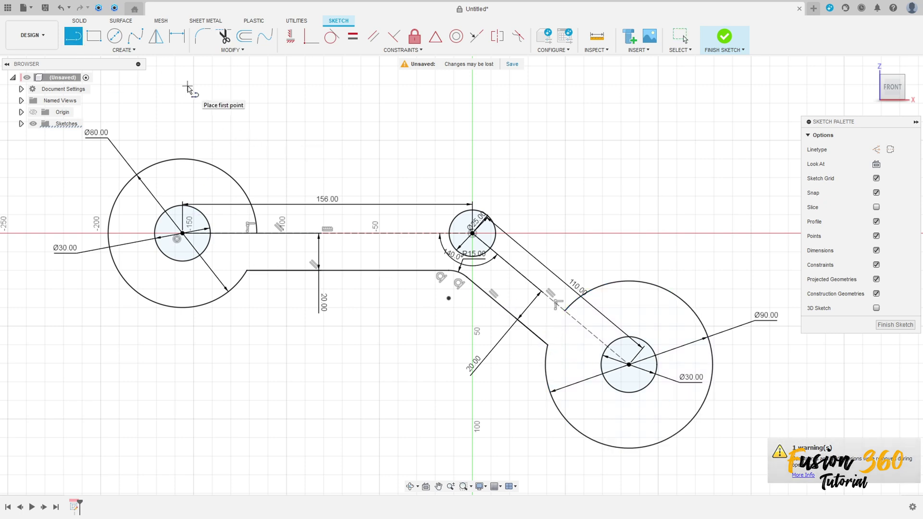
# - Draw two outer lines from the Ø80 circle up to a peak and down to the Ø90 circle
pyautogui.click(178, 160)
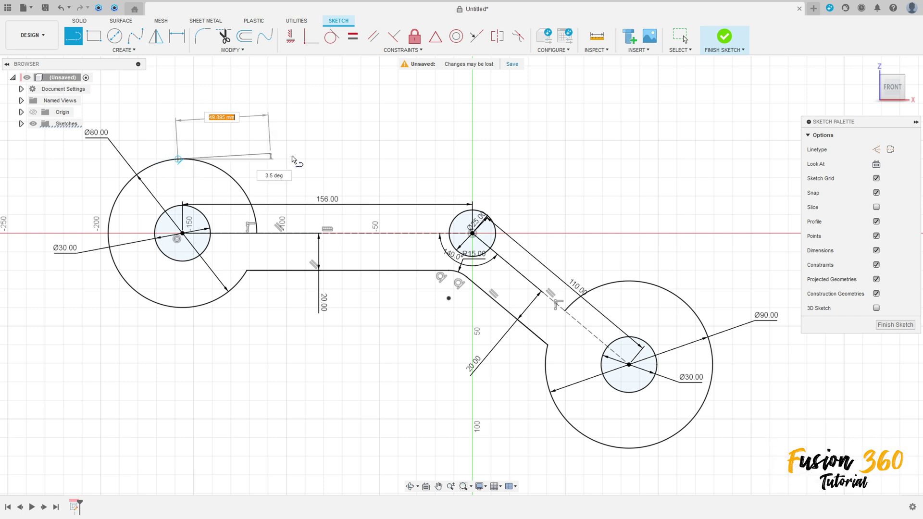
pyautogui.click(477, 148)
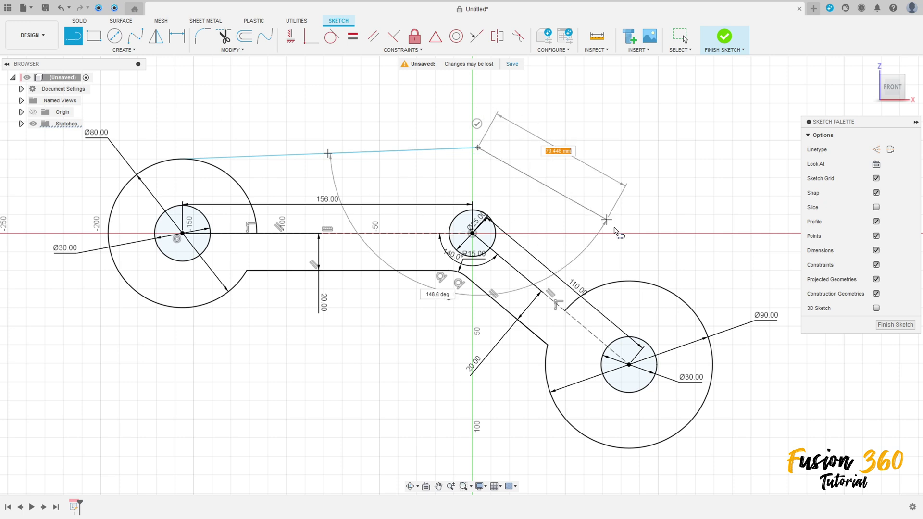
pyautogui.click(672, 293)
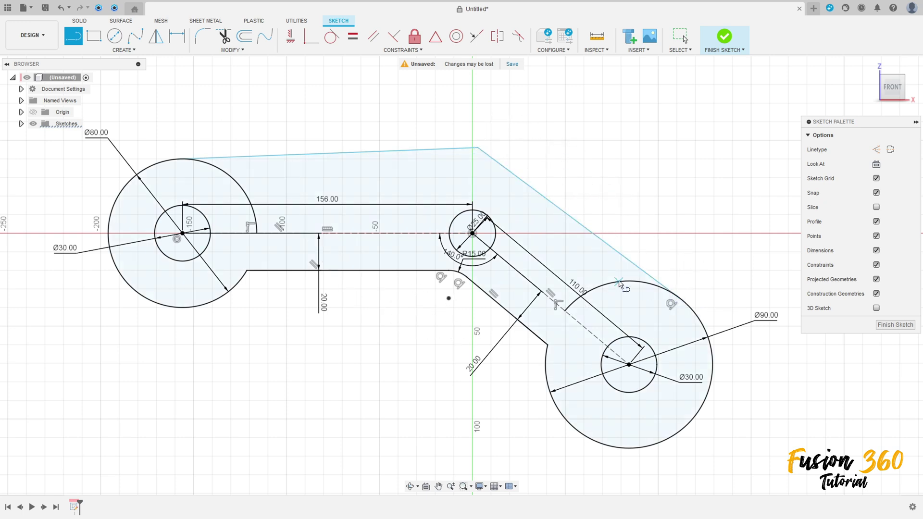
pyautogui.press('Escape')
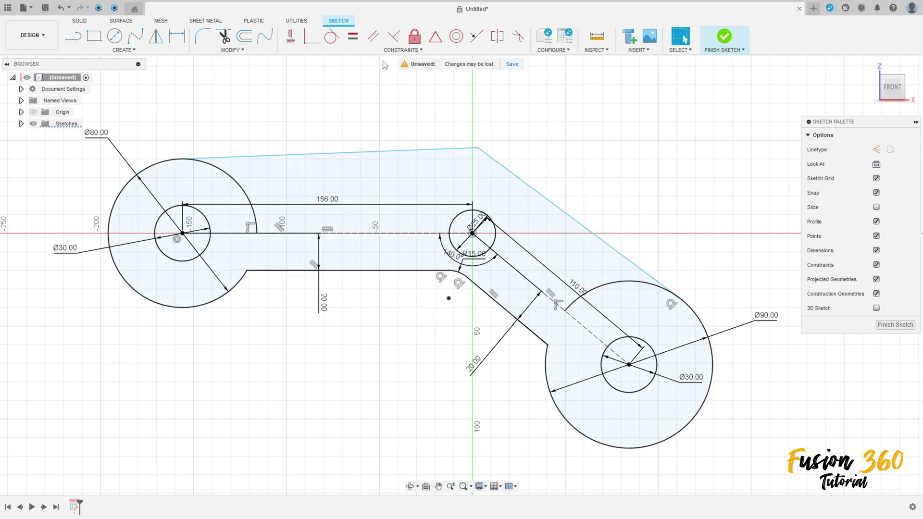
# - Make the outer lines tangent to the Ø90 and Ø80 circles
pyautogui.click(332, 36)
pyautogui.click(613, 248)
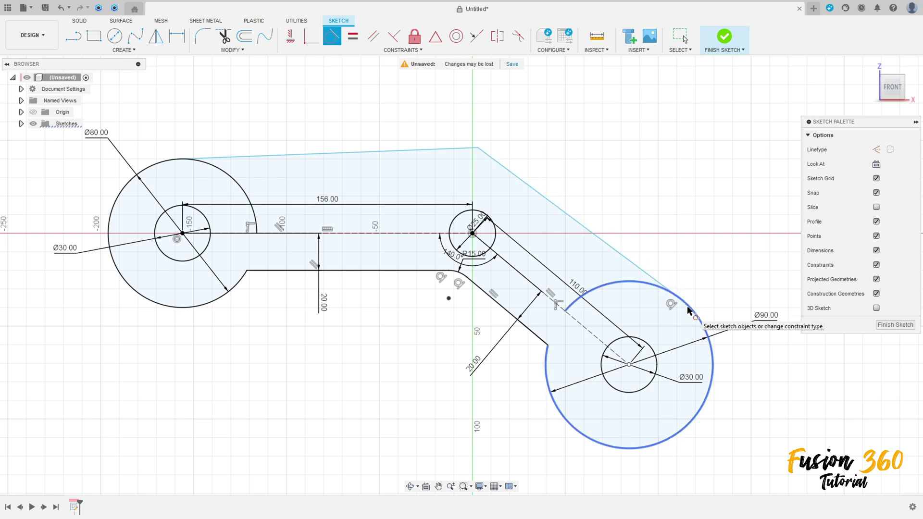
pyautogui.click(224, 158)
pyautogui.click(156, 166)
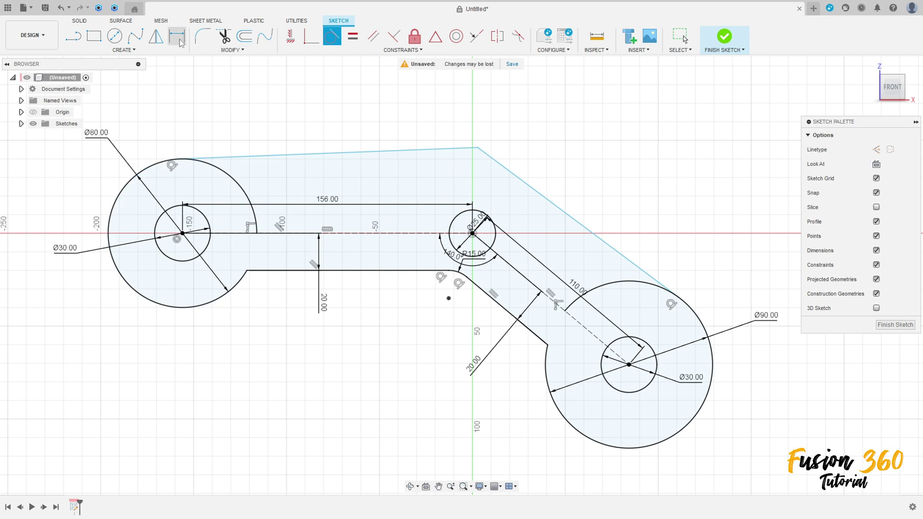
# - Round the outer peak corner with a 60 mm fillet
pyautogui.click(201, 40)
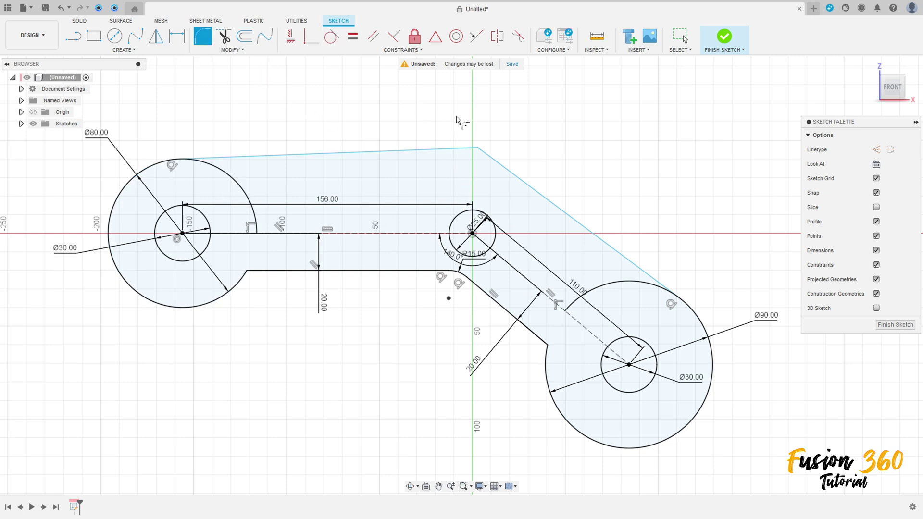
pyautogui.click(478, 150)
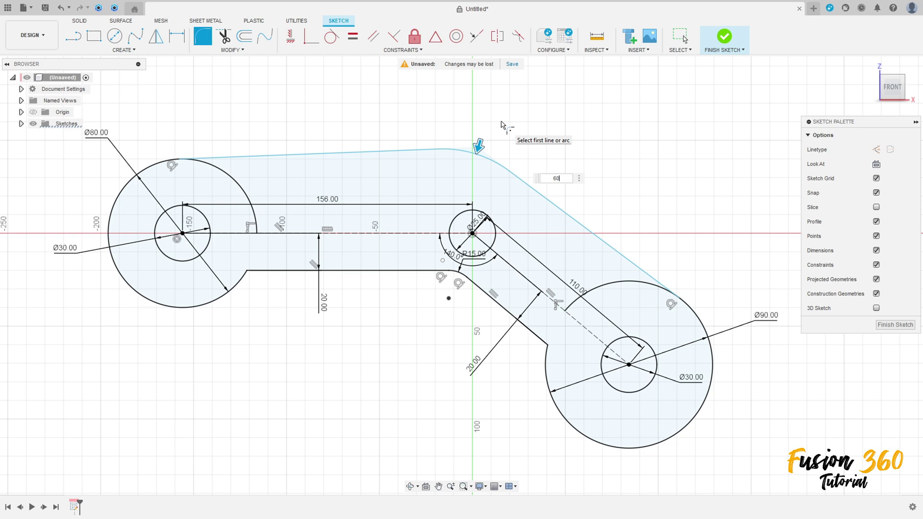
pyautogui.press('Return')
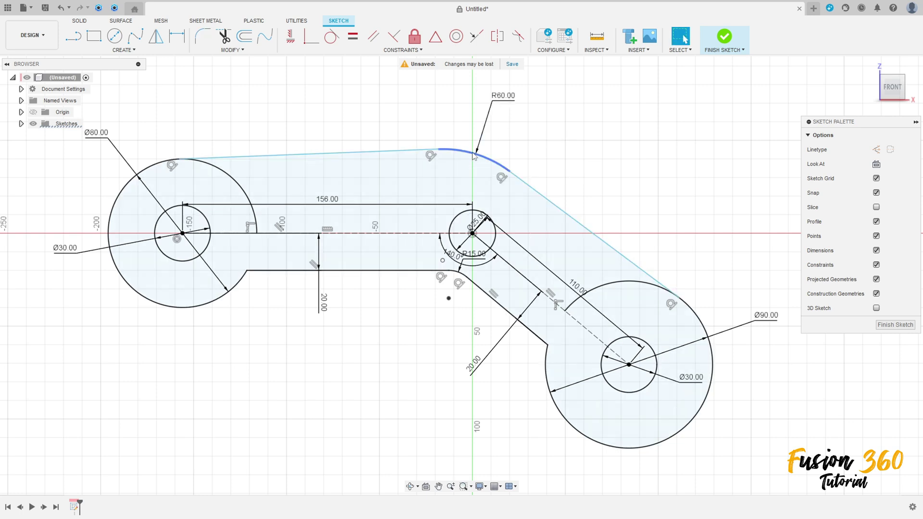
# - Make the R60 arc's centre point coincident with the Ø25 circle's centre
pyautogui.click(474, 152)
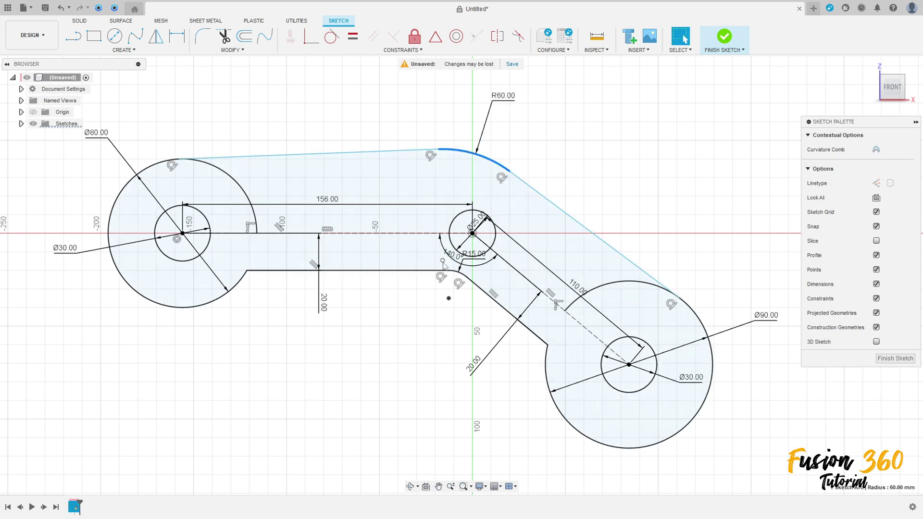
pyautogui.click(442, 261)
pyautogui.click(445, 262)
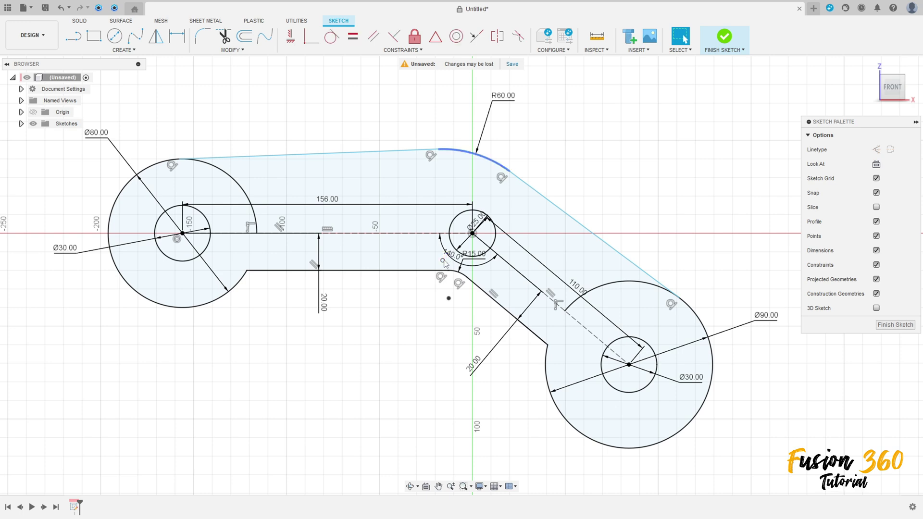
pyautogui.moveTo(442, 261)
pyautogui.mouseDown()
pyautogui.moveTo(426, 257)
pyautogui.moveTo(440, 244)
pyautogui.moveTo(435, 251)
pyautogui.mouseUp()
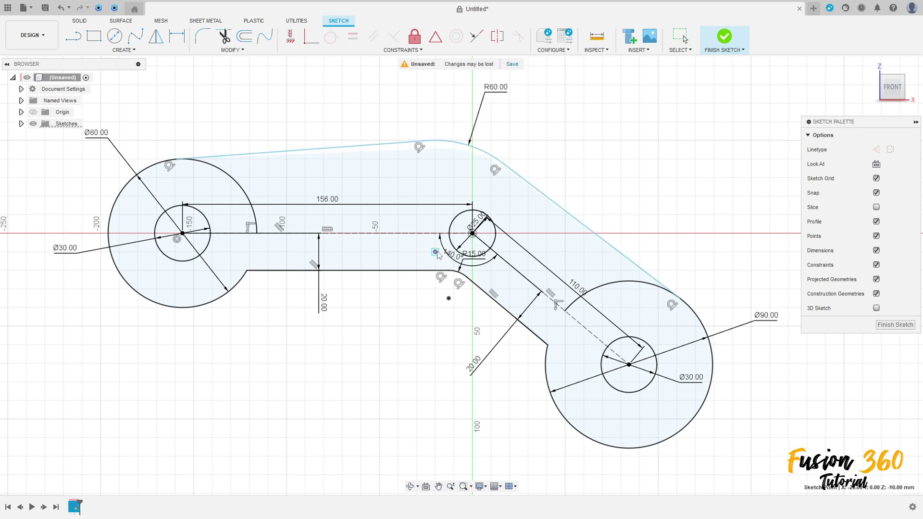
pyautogui.click(348, 68)
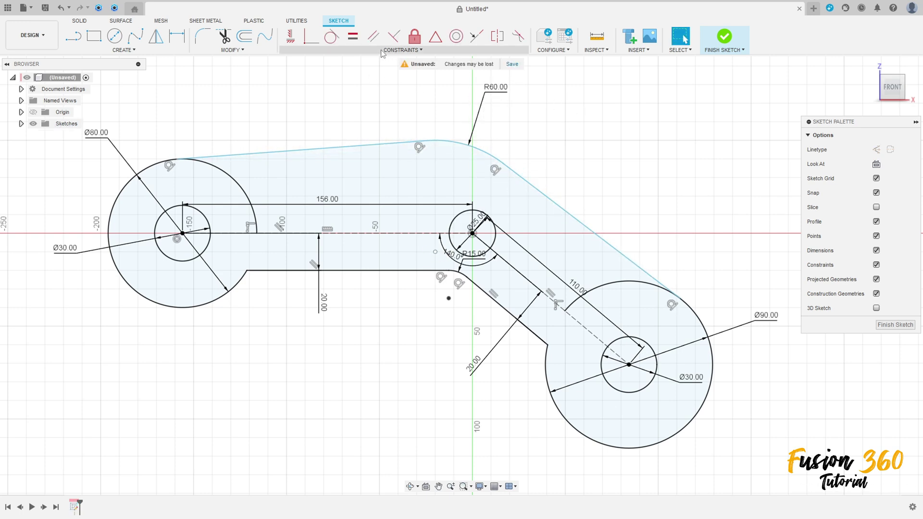
pyautogui.click(310, 38)
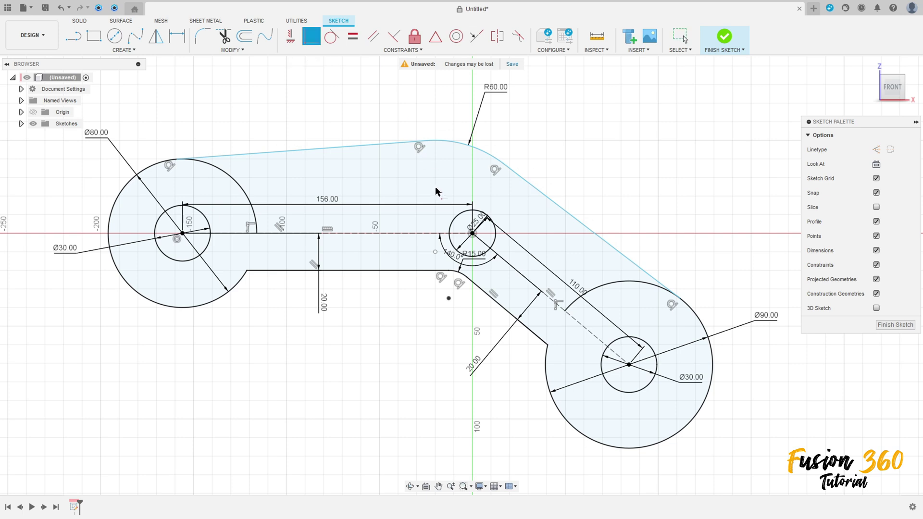
pyautogui.click(435, 252)
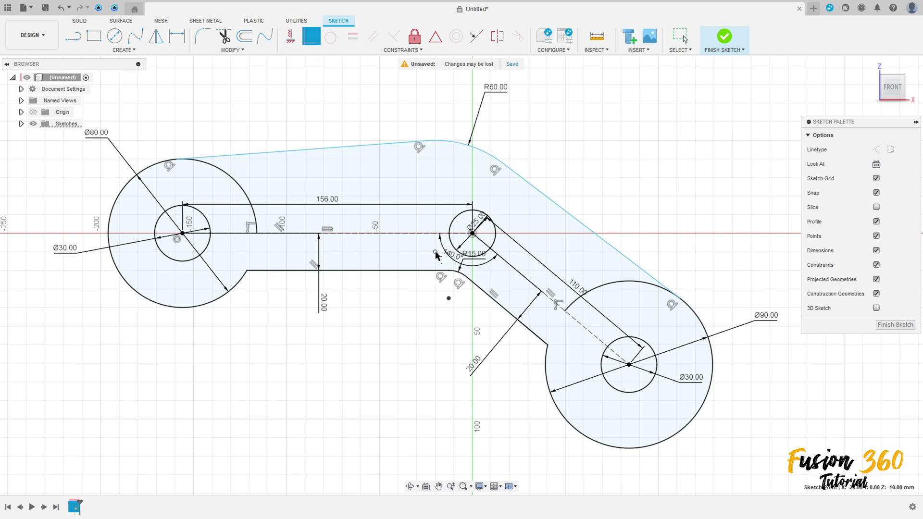
pyautogui.click(471, 236)
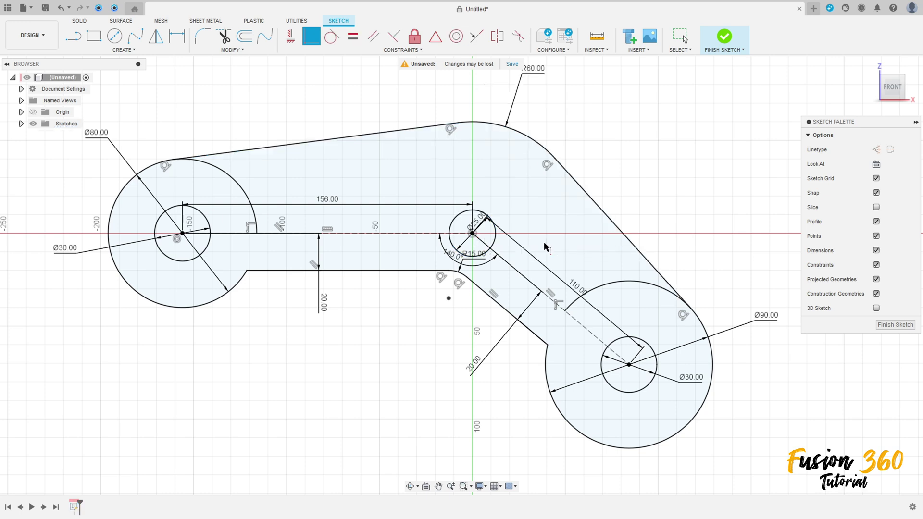
# - Move the Ø25.00 and R15.00 labels out of the way
pyautogui.scroll(-1, 545, 247)
pyautogui.press('Escape')
pyautogui.moveTo(482, 225); pyautogui.dragTo(511, 203)
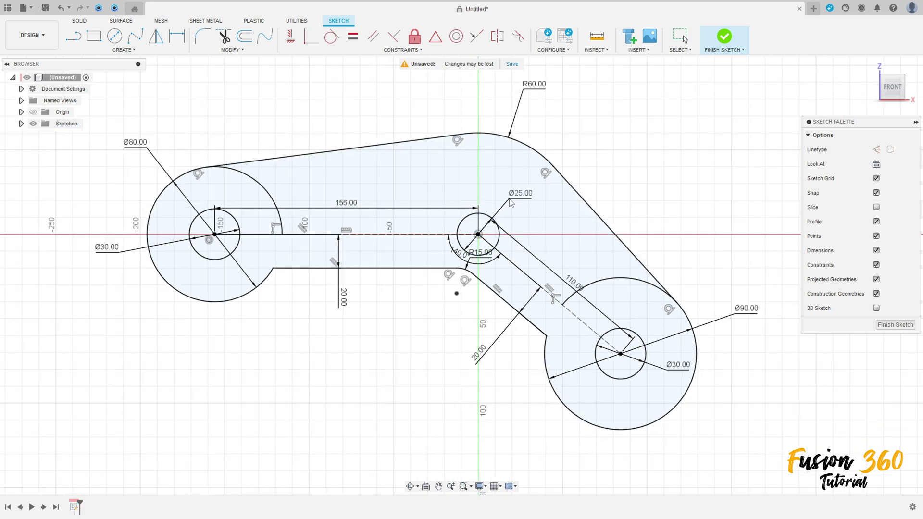
pyautogui.moveTo(483, 260); pyautogui.dragTo(454, 281)
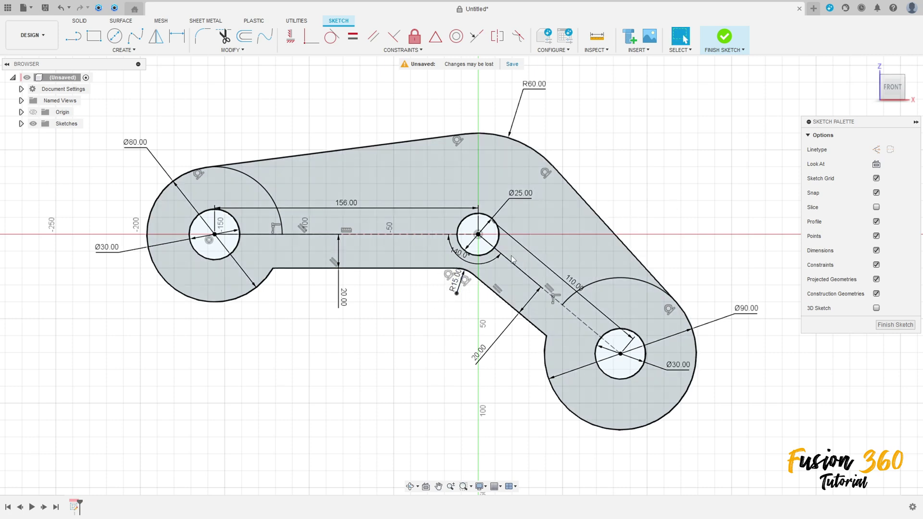
# - Trim away the leftover inner arcs of the Ø80 and Ø90 circles
pyautogui.click(223, 38)
pyautogui.click(266, 190)
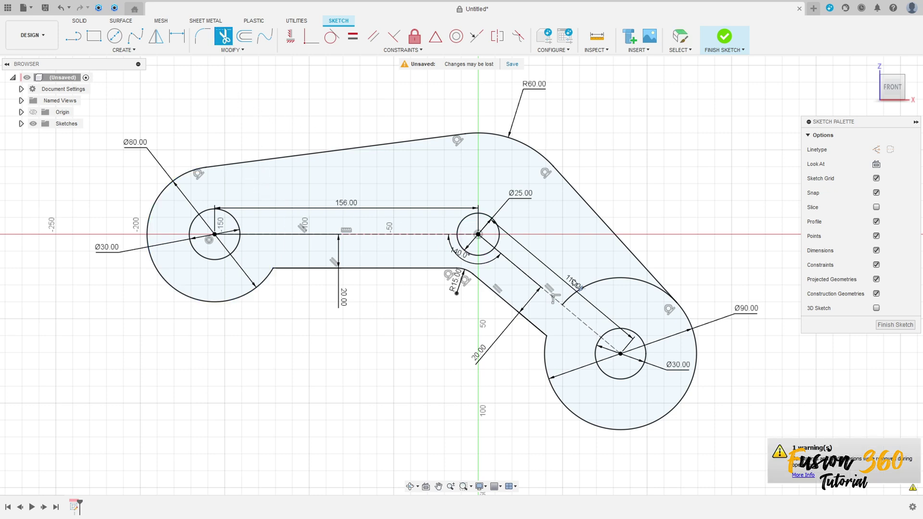
pyautogui.click(594, 283)
pyautogui.scroll(-2, 553, 212)
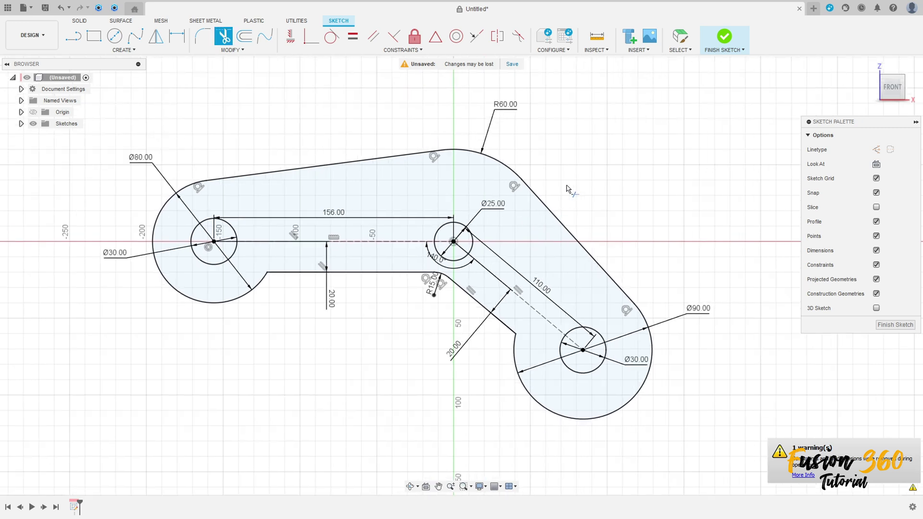
pyautogui.press('Escape')
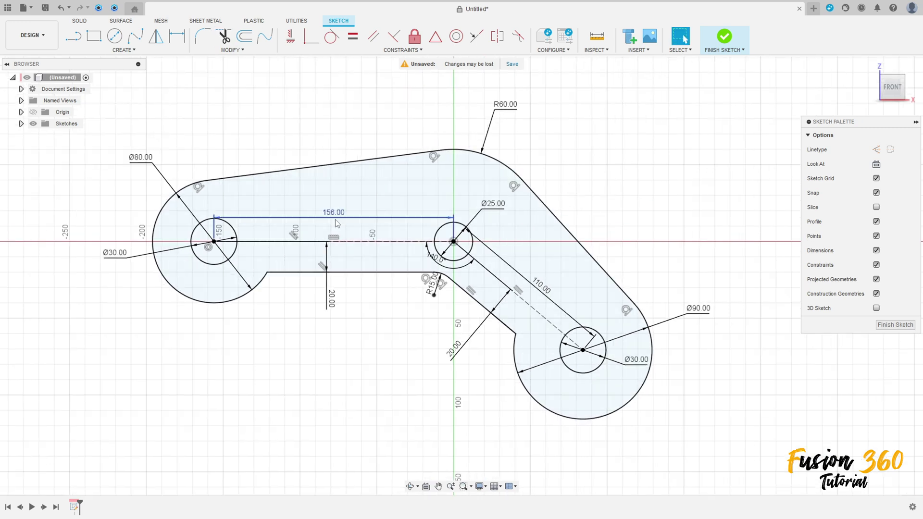
# - Move the 156.00, 110.00, Ø25.00 and 20.00 dimensions clear of the profile
pyautogui.moveTo(334, 219); pyautogui.dragTo(335, 346)
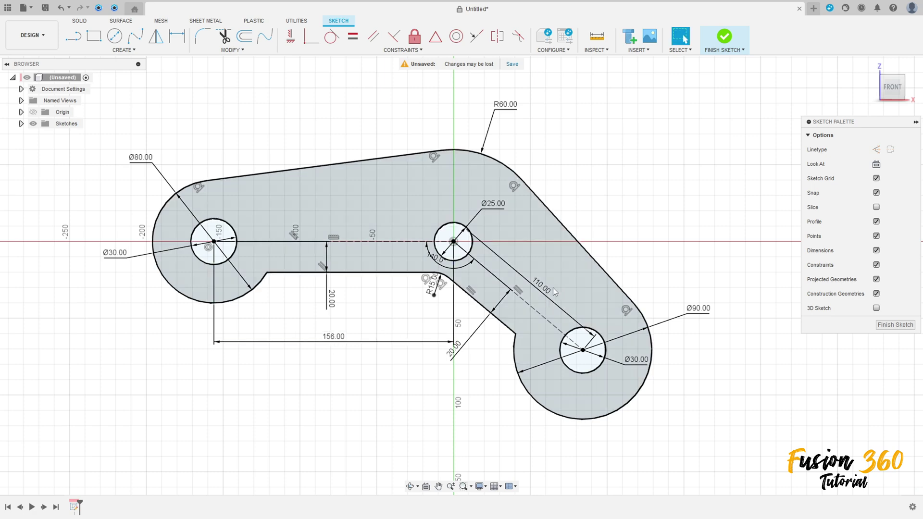
pyautogui.moveTo(551, 289); pyautogui.dragTo(624, 230)
pyautogui.moveTo(493, 203); pyautogui.dragTo(426, 172)
pyautogui.moveTo(332, 298); pyautogui.dragTo(258, 311)
# - Draw a centre-point slot on the horizontal centreline, 40 long and 20 mm wide
pyautogui.click(125, 50)
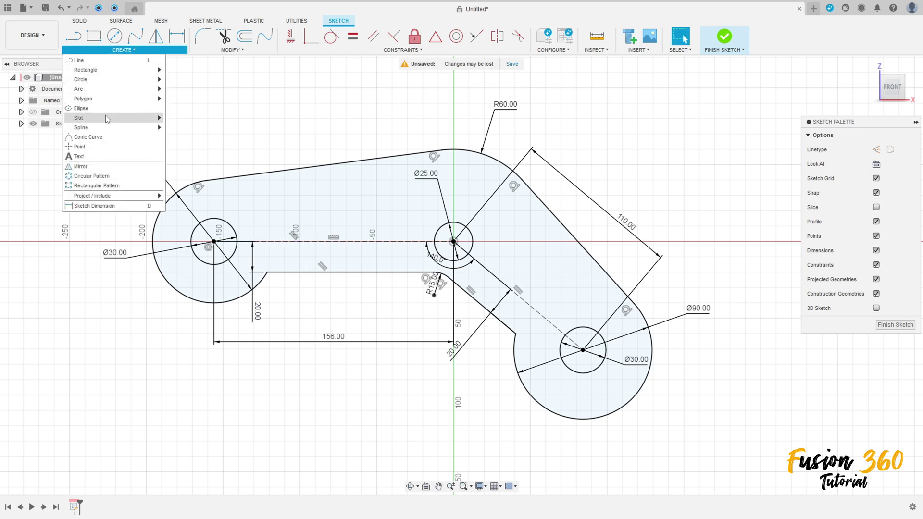
pyautogui.moveTo(109, 118)
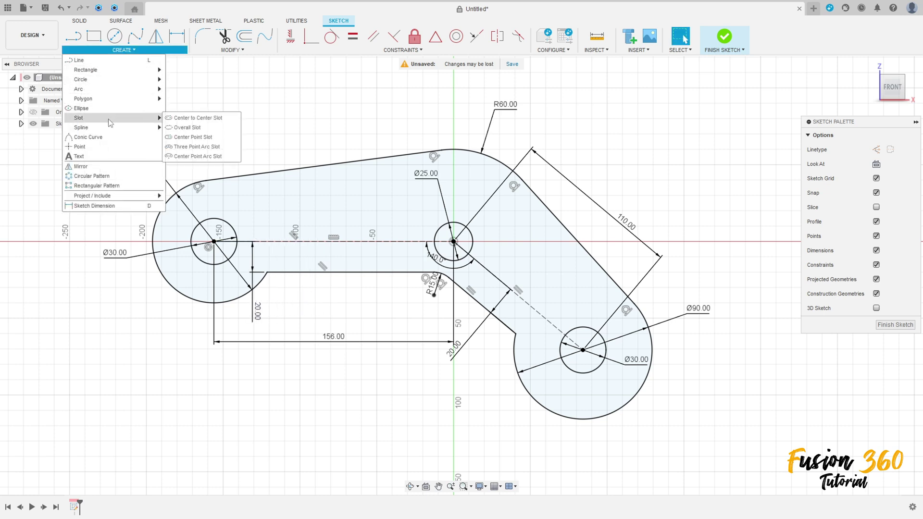
pyautogui.click(189, 137)
pyautogui.scroll(5, 339, 199)
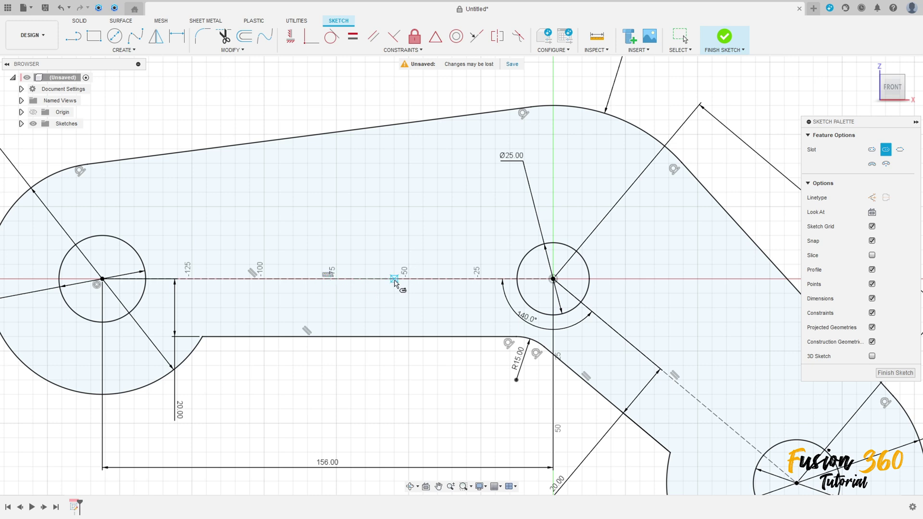
pyautogui.click(326, 281)
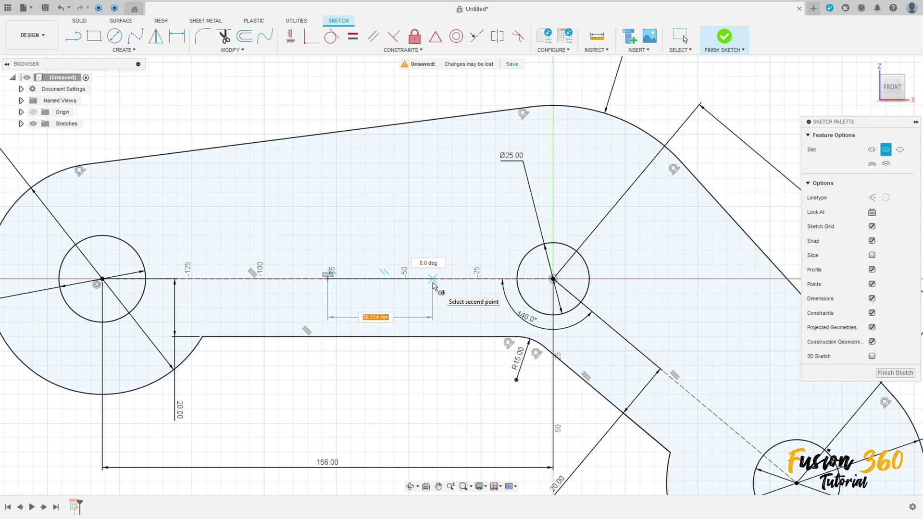
pyautogui.write('40')
pyautogui.press('Tab')
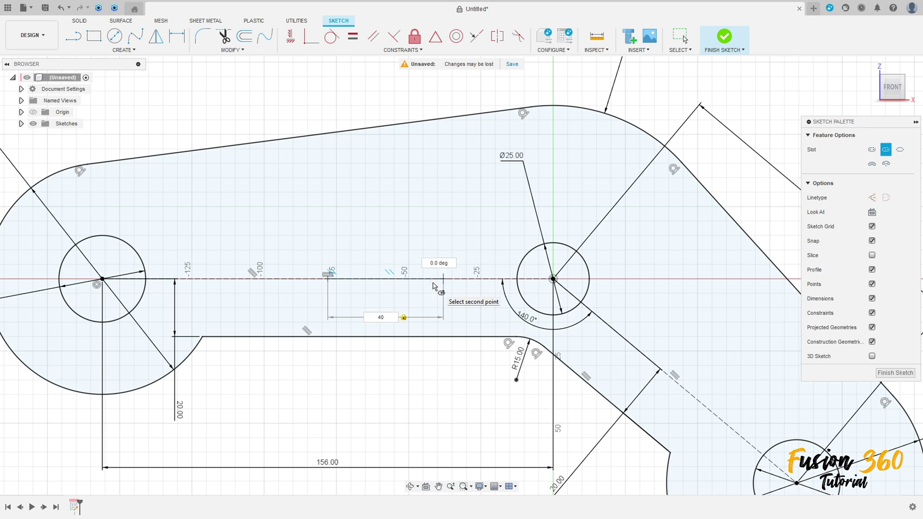
pyautogui.click(434, 287)
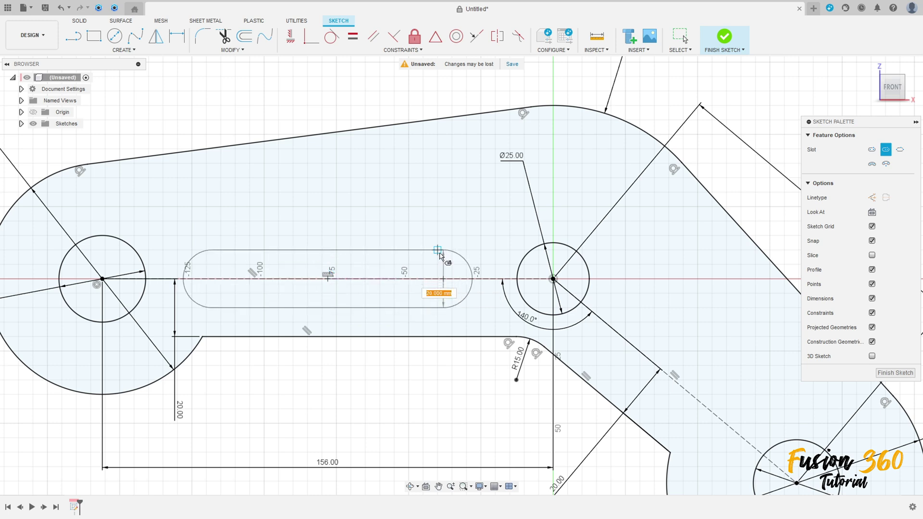
pyautogui.press('Return')
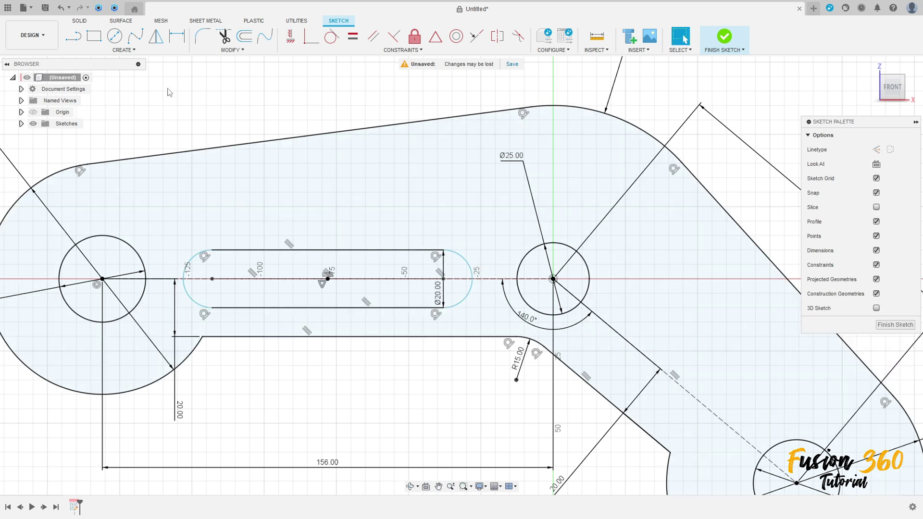
# - Dimension the slot's arc centres 80.00 apart
pyautogui.click(176, 39)
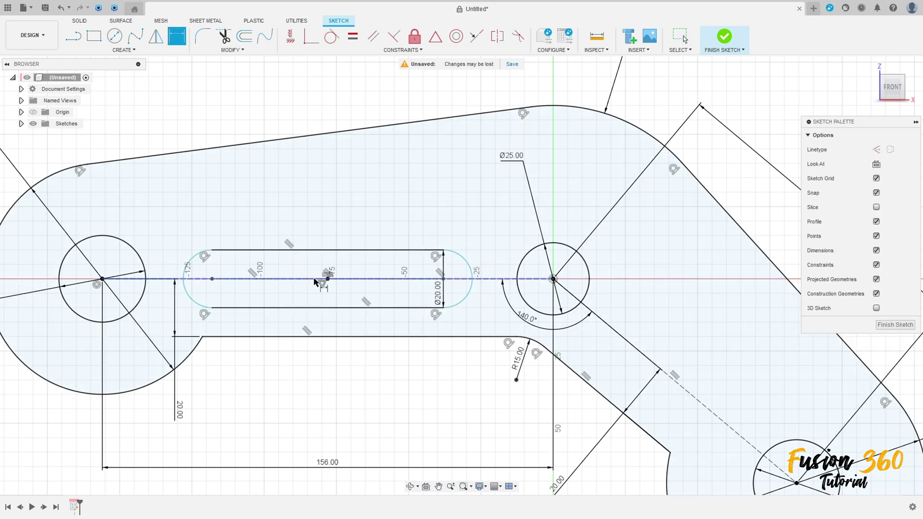
pyautogui.click(212, 279)
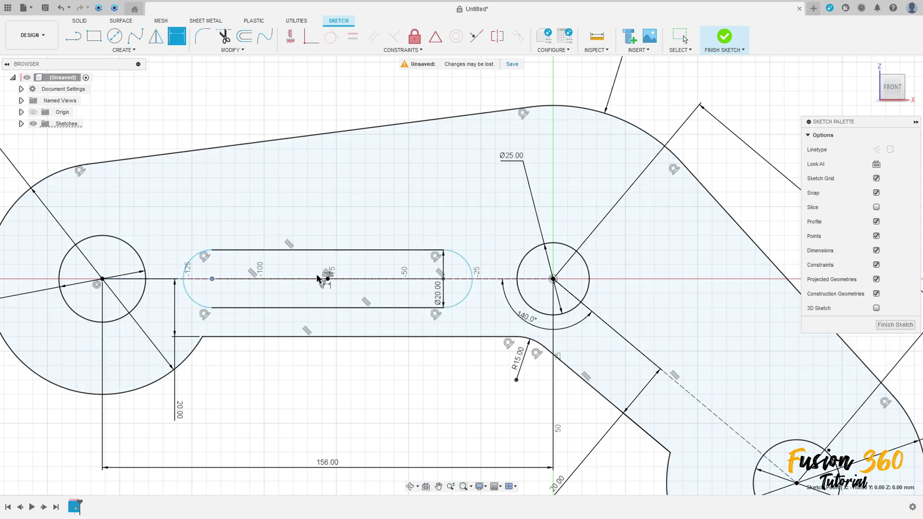
pyautogui.click(443, 278)
pyautogui.click(336, 202)
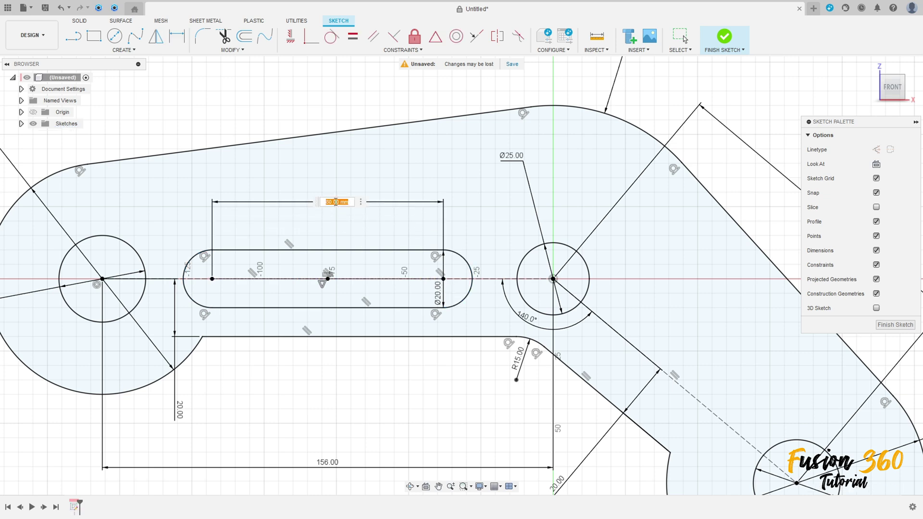
pyautogui.press('Return')
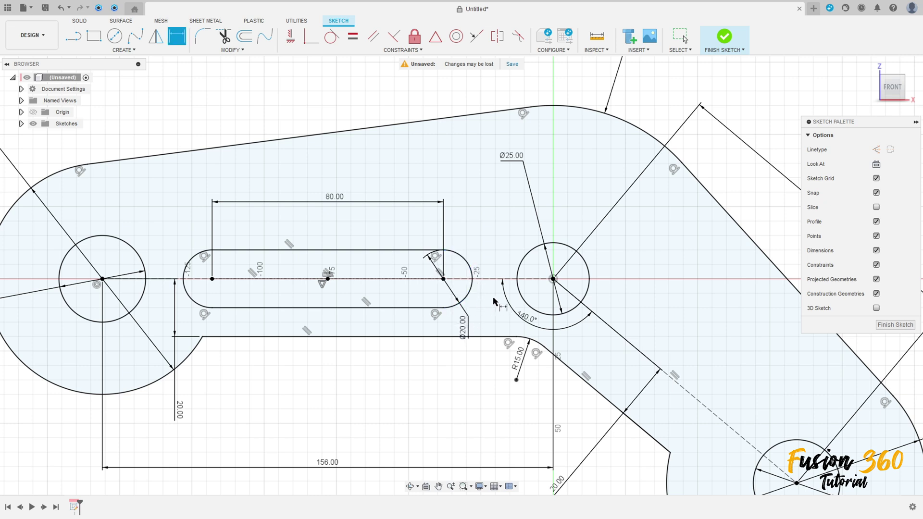
pyautogui.click(124, 49)
pyautogui.moveTo(117, 118)
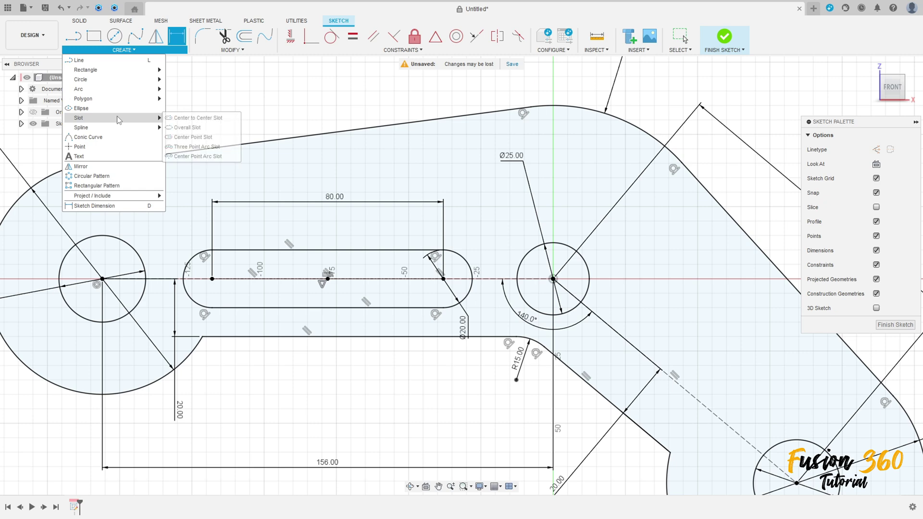
# - Draw a centre-point slot on the angled centre line, length 17.5 and width 20 mm
pyautogui.click(183, 138)
pyautogui.moveTo(653, 372); pyautogui.dragTo(437, 254, button='middle')
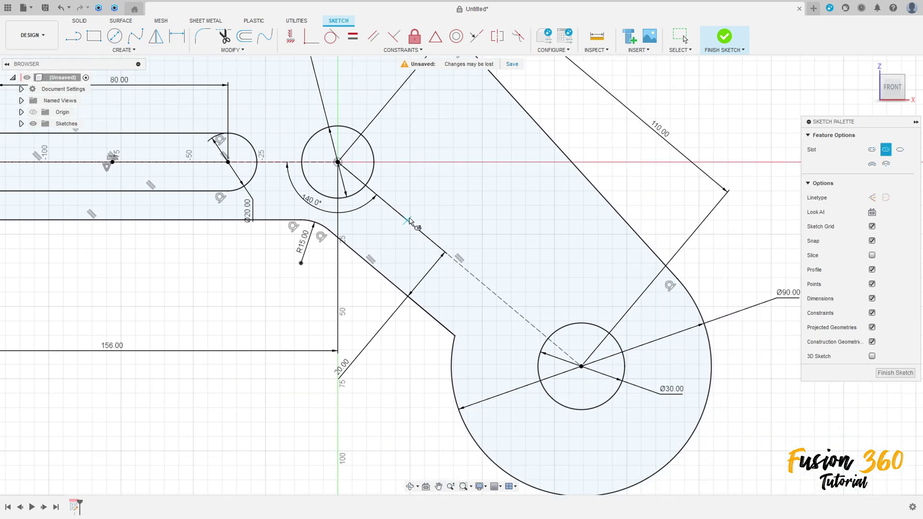
pyautogui.click(459, 265)
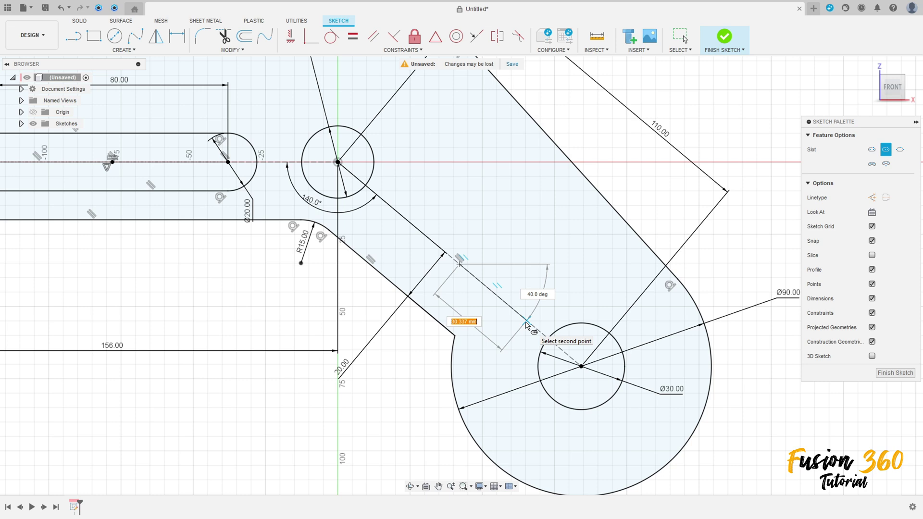
pyautogui.write('17.5')
pyautogui.click(527, 326)
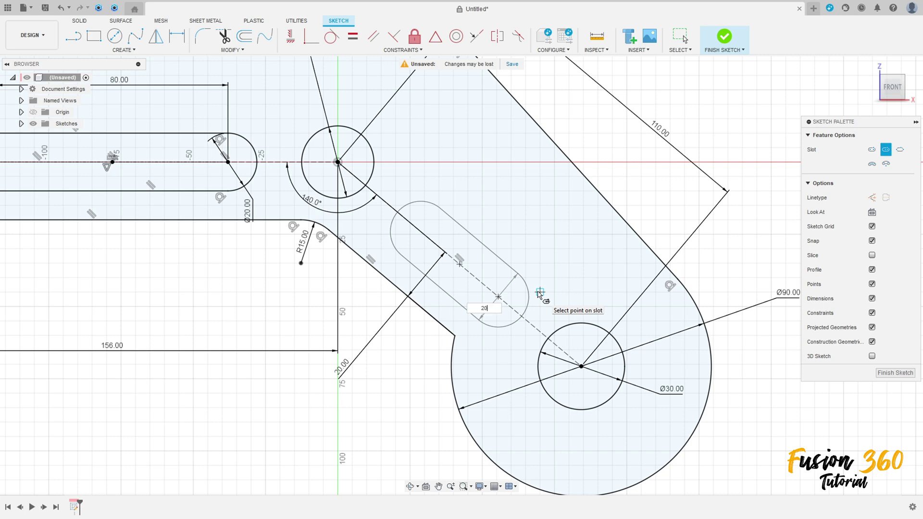
pyautogui.write('20')
pyautogui.press('Return')
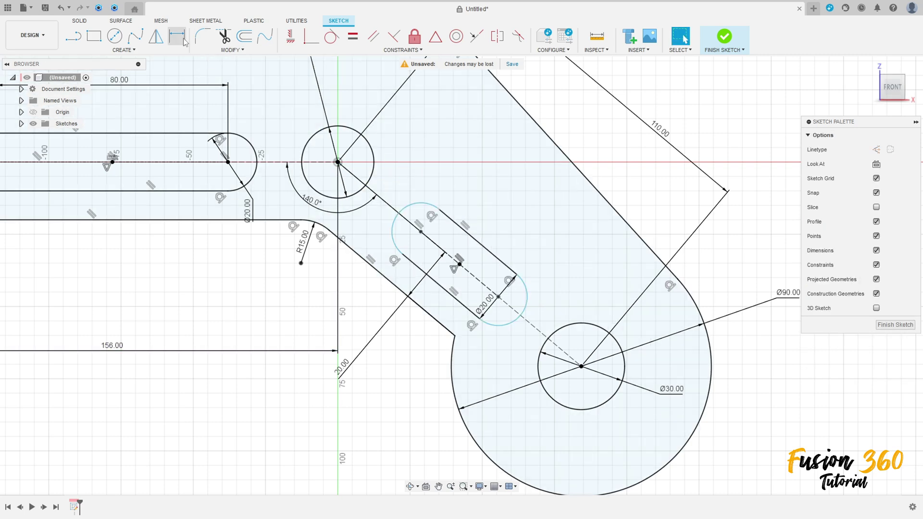
# - Dimension the slot's upper straight edge to 35.00
pyautogui.click(182, 40)
pyautogui.click(463, 231)
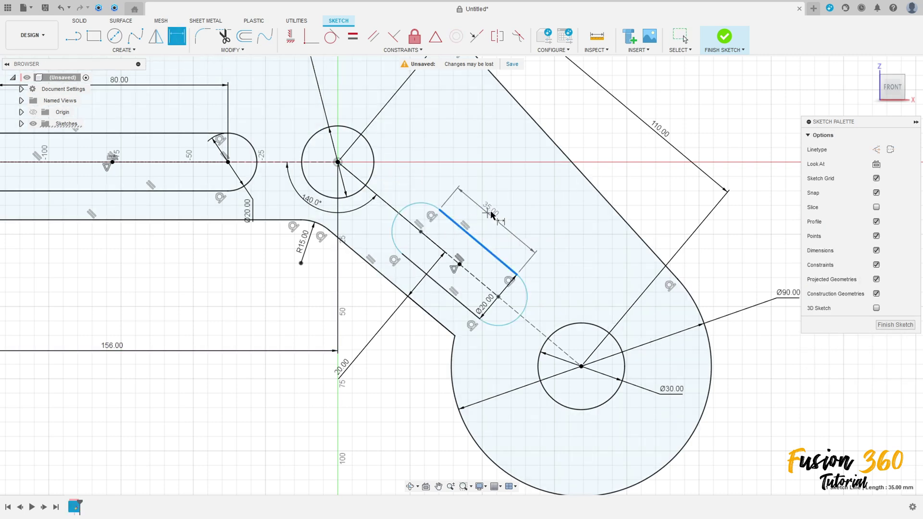
pyautogui.click(517, 225)
# - Accept the 35.00 slot length and add the Ø20.00 dimension on the slot end
pyautogui.press('Return')
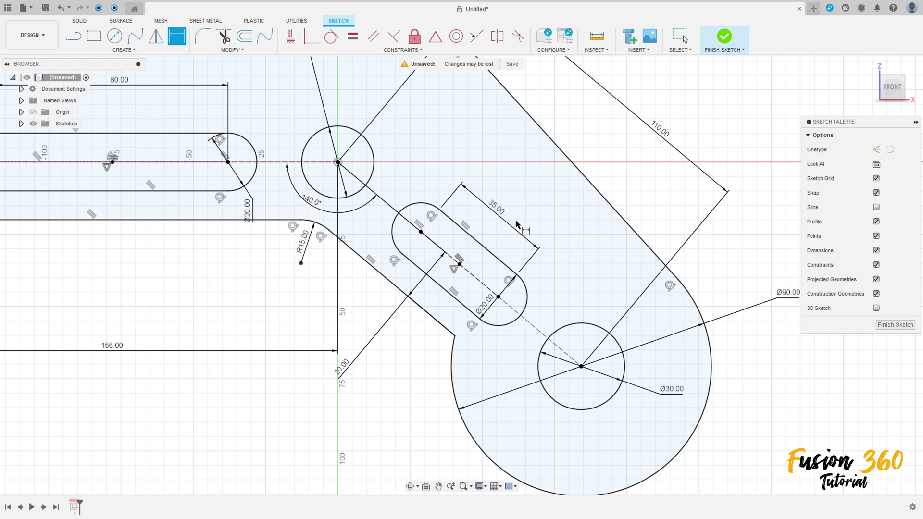
pyautogui.click(483, 371)
pyautogui.press('Escape')
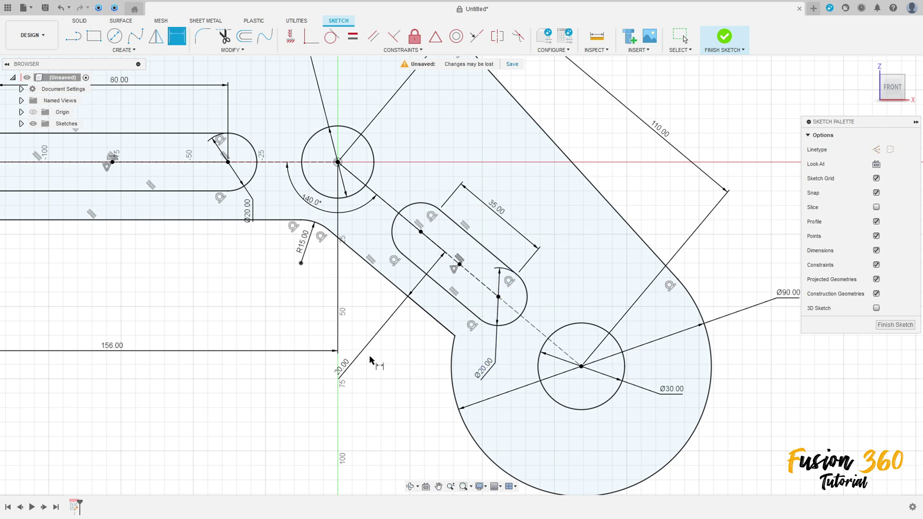
# - Zoom out to show the whole lever profile and finish the sketch
pyautogui.scroll(-3, 373, 363)
pyautogui.moveTo(336, 354); pyautogui.dragTo(488, 374, button='middle')
pyautogui.scroll(-2, 438, 371)
pyautogui.press('d')
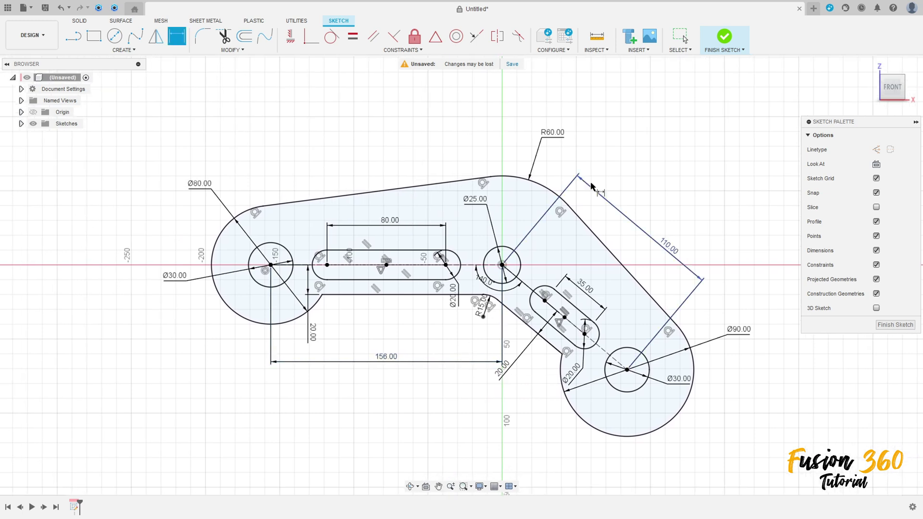
pyautogui.click(724, 38)
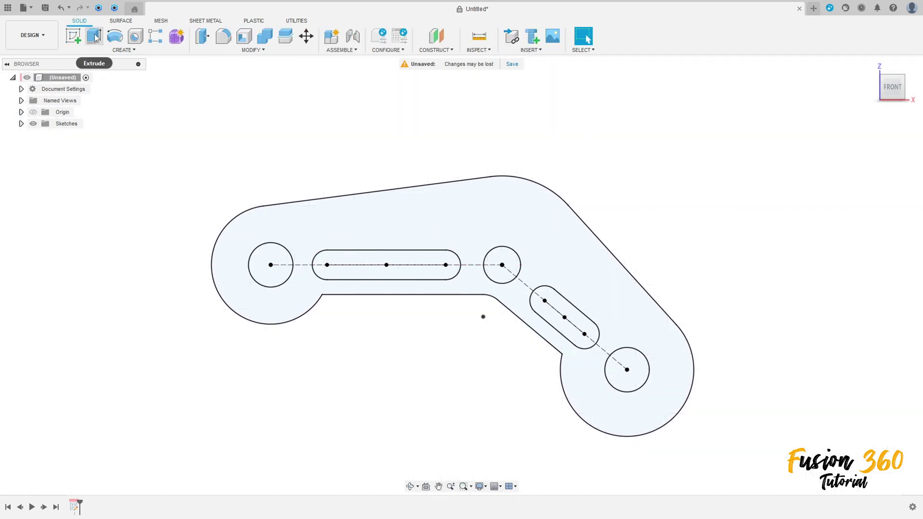
# - Extrude the lever outline into a 5 mm plate starting from a 50 mm offset plane
pyautogui.click(95, 37)
pyautogui.click(457, 209)
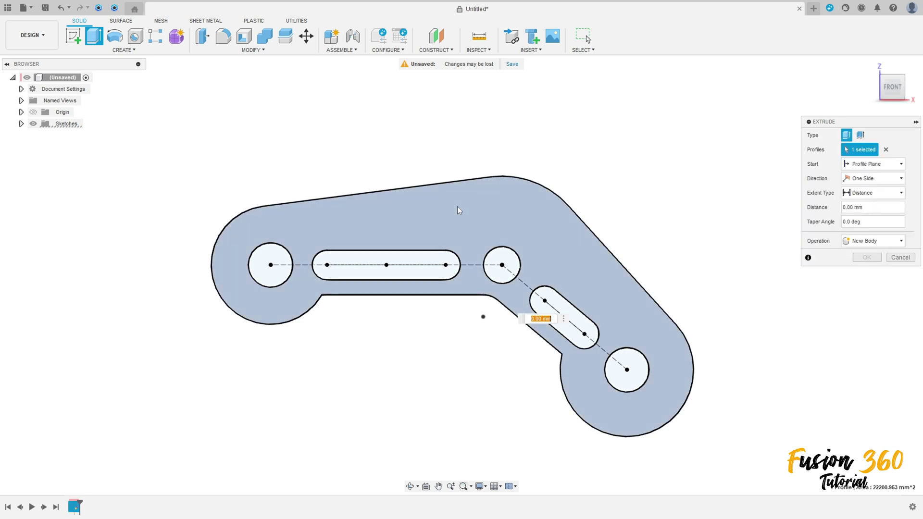
pyautogui.keyDown('shift'); pyautogui.moveTo(459, 210); pyautogui.dragTo(581, 234, button='middle'); pyautogui.keyUp('shift')
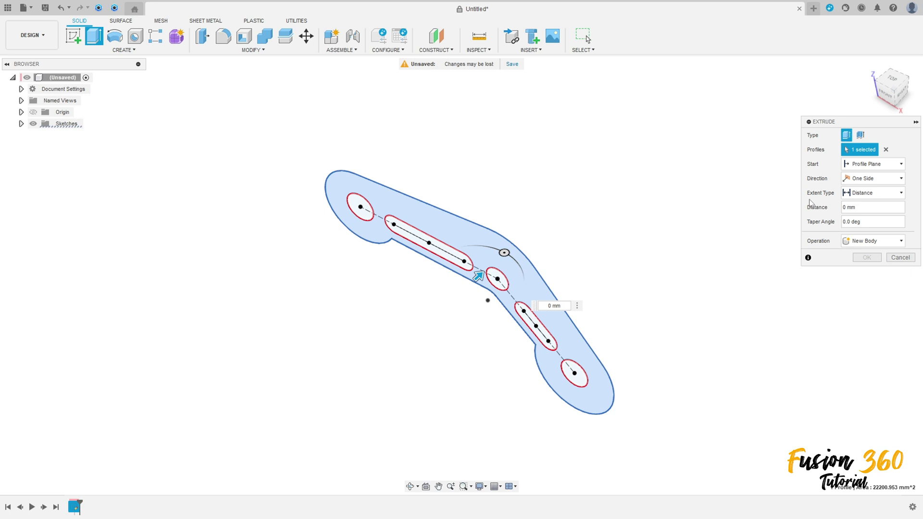
pyautogui.click(871, 164)
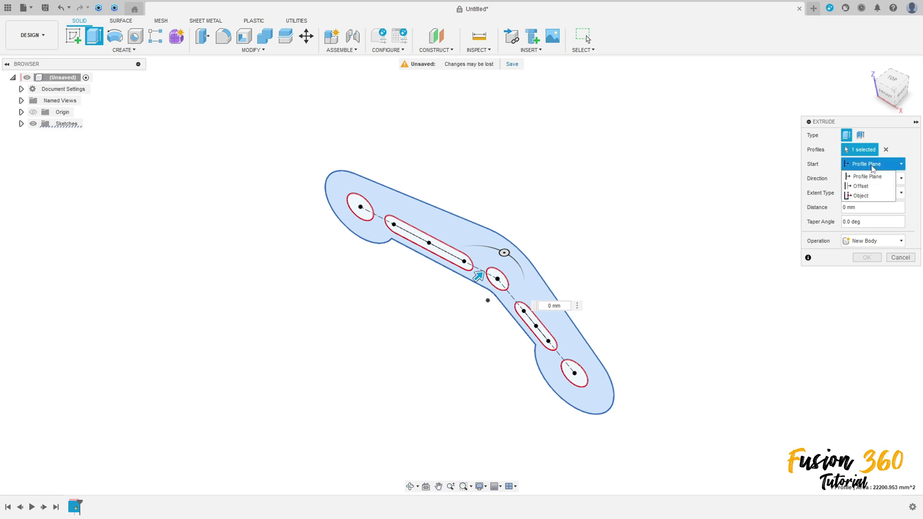
pyautogui.click(860, 186)
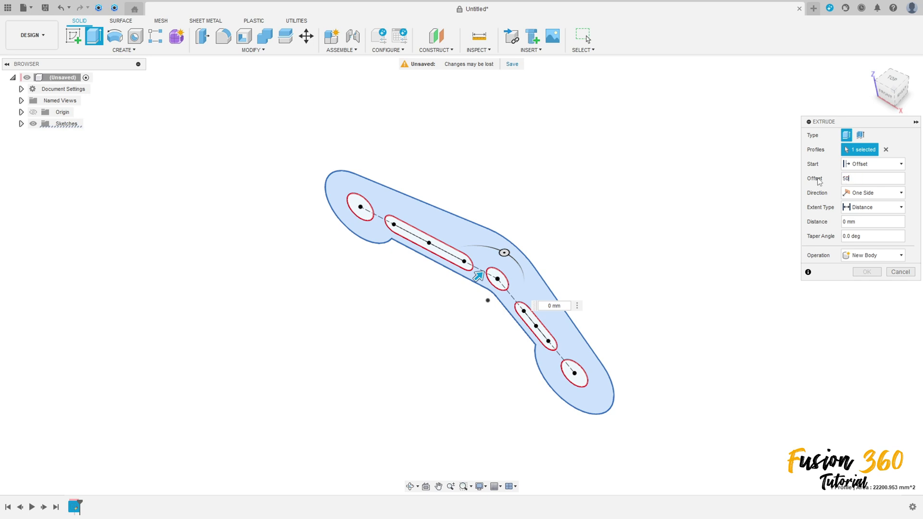
pyautogui.write('50')
pyautogui.press('Return')
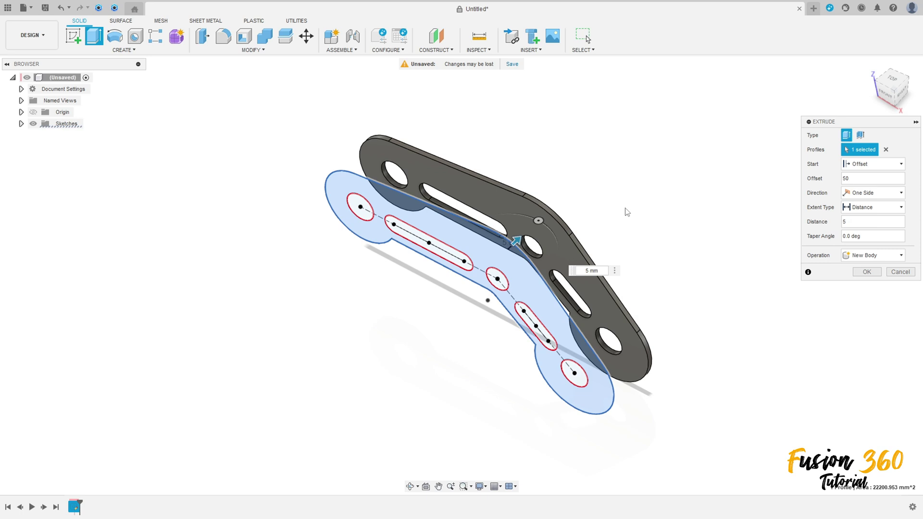
pyautogui.keyDown('shift'); pyautogui.moveTo(625, 211); pyautogui.dragTo(602, 205, button='middle'); pyautogui.keyUp('shift')
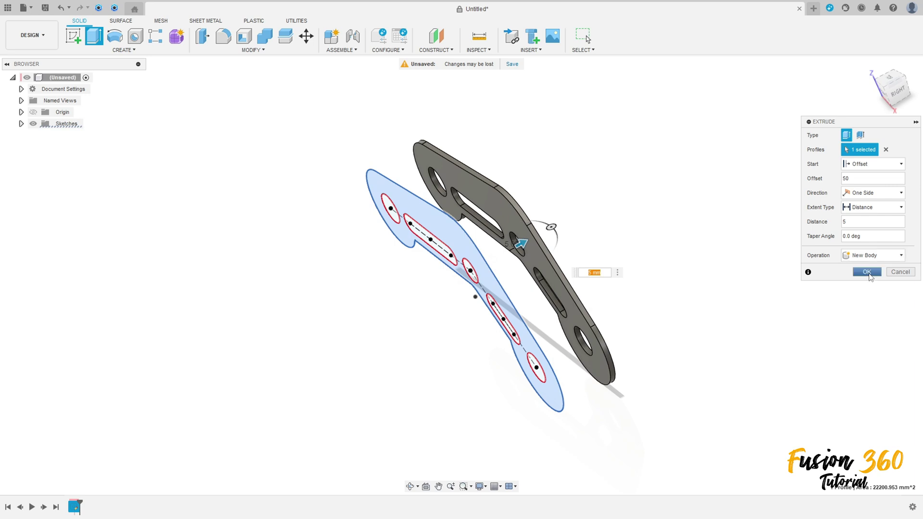
pyautogui.click(866, 272)
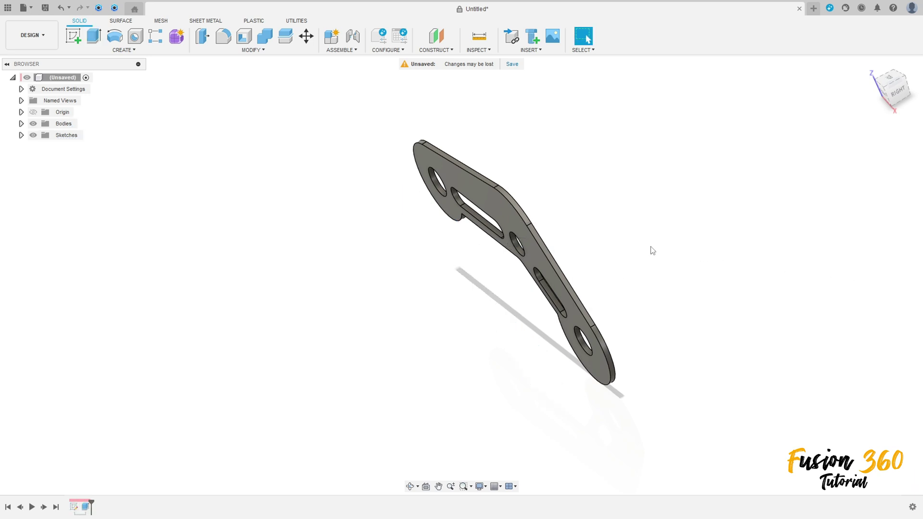
pyautogui.keyDown('shift'); pyautogui.moveTo(652, 250); pyautogui.dragTo(664, 224, button='middle'); pyautogui.keyUp('shift')
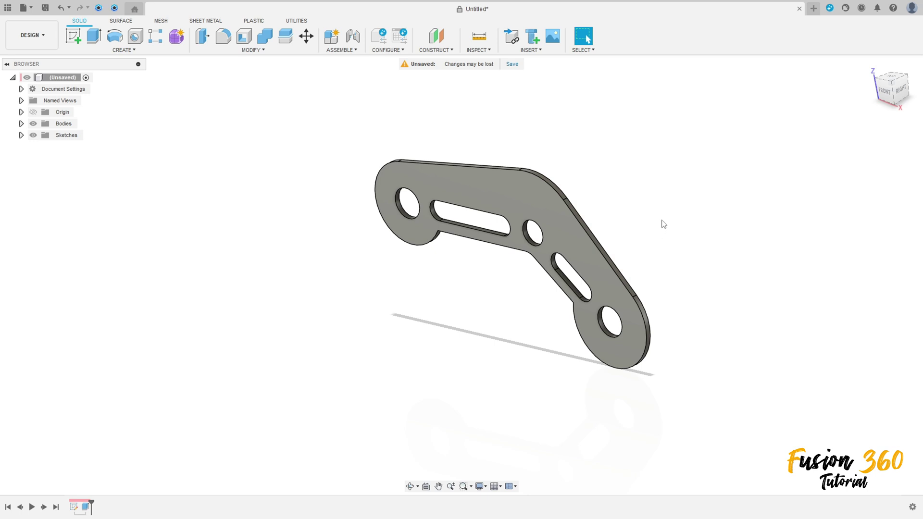
# - Mirror the lever plate body across the origin plane, then return to the home view
pyautogui.click(120, 51)
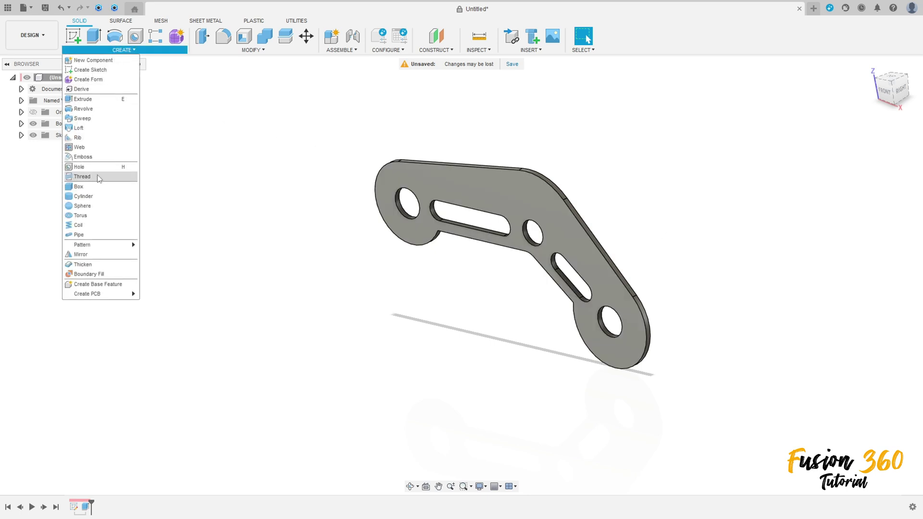
pyautogui.click(94, 255)
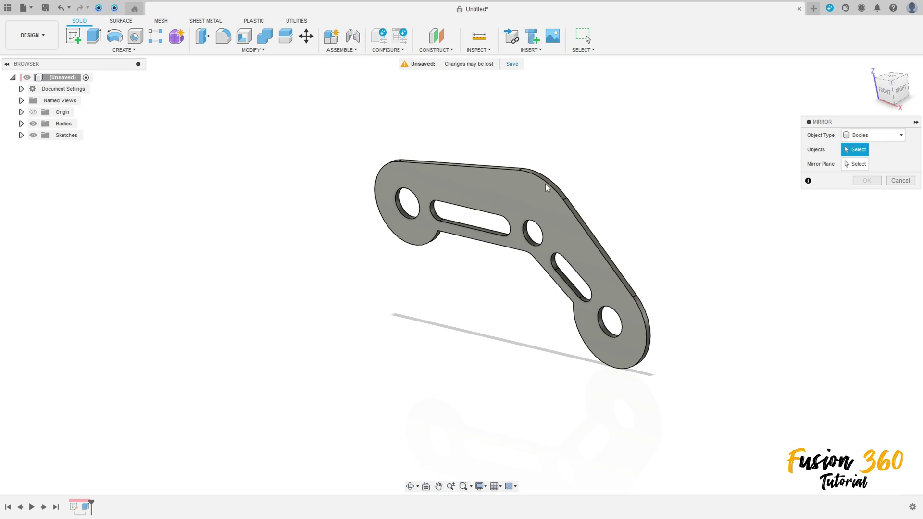
pyautogui.click(510, 200)
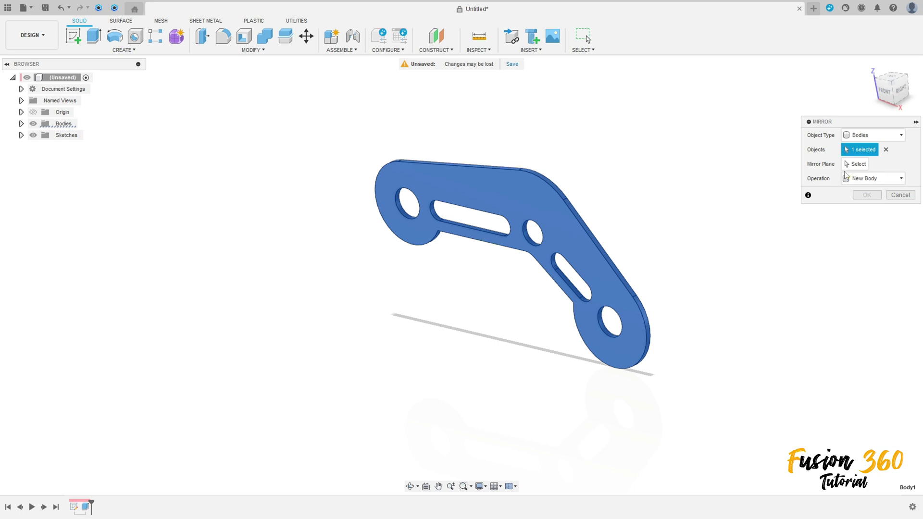
pyautogui.click(855, 164)
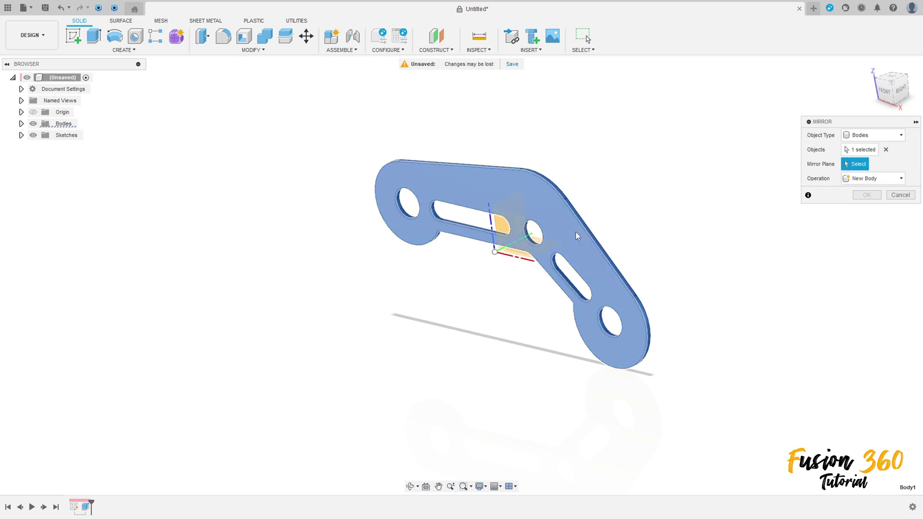
pyautogui.moveTo(510, 242)
pyautogui.keyDown('shift'); pyautogui.mouseDown(button='middle')
pyautogui.moveTo(485, 243)
pyautogui.moveTo(512, 246)
pyautogui.mouseUp(button='middle'); pyautogui.keyUp('shift')
pyautogui.click(514, 245)
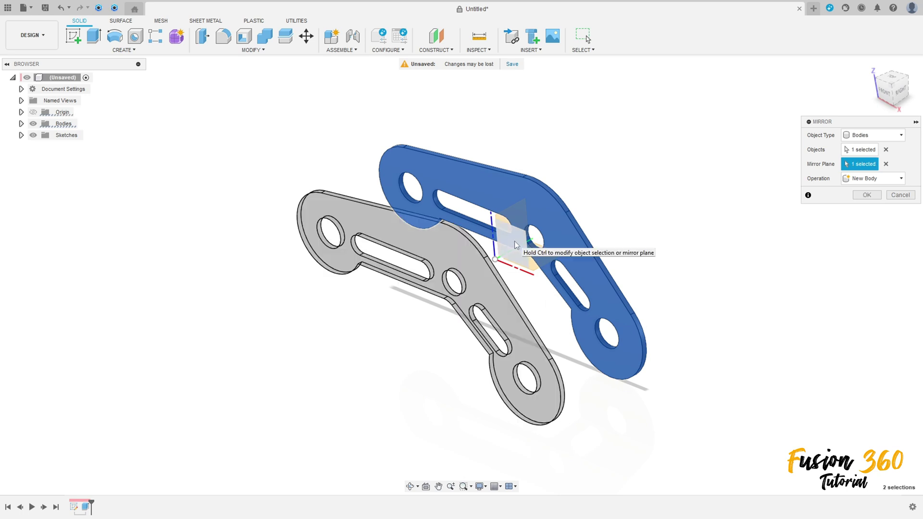
pyautogui.click(864, 195)
pyautogui.keyDown('shift'); pyautogui.moveTo(749, 204); pyautogui.dragTo(364, 267, button='middle'); pyautogui.keyUp('shift')
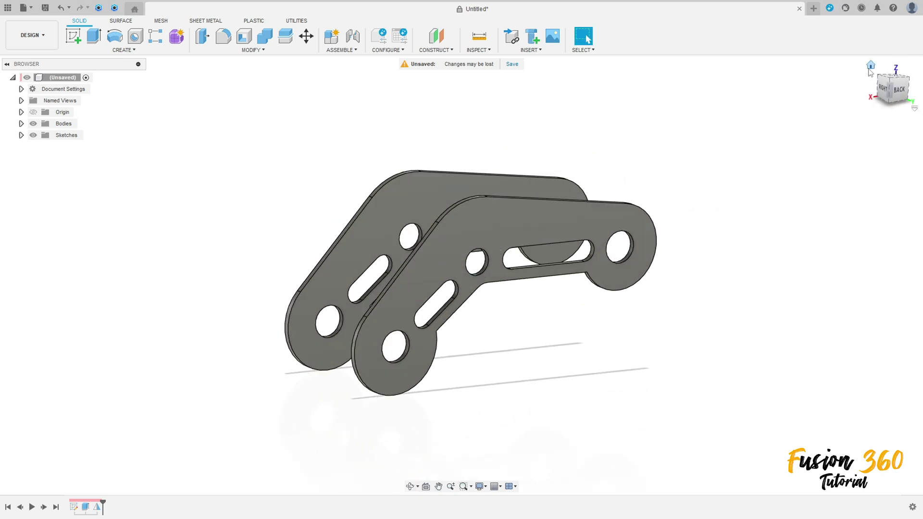
pyautogui.click(870, 67)
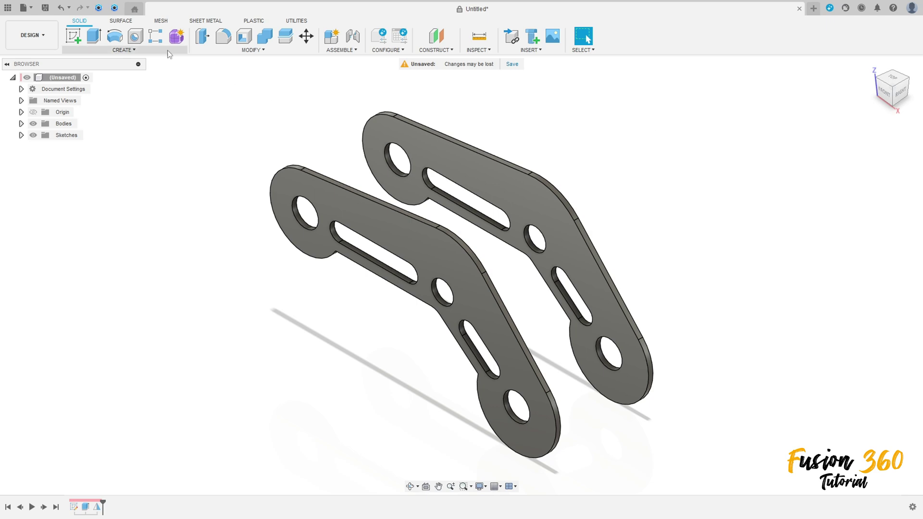
pyautogui.click(73, 35)
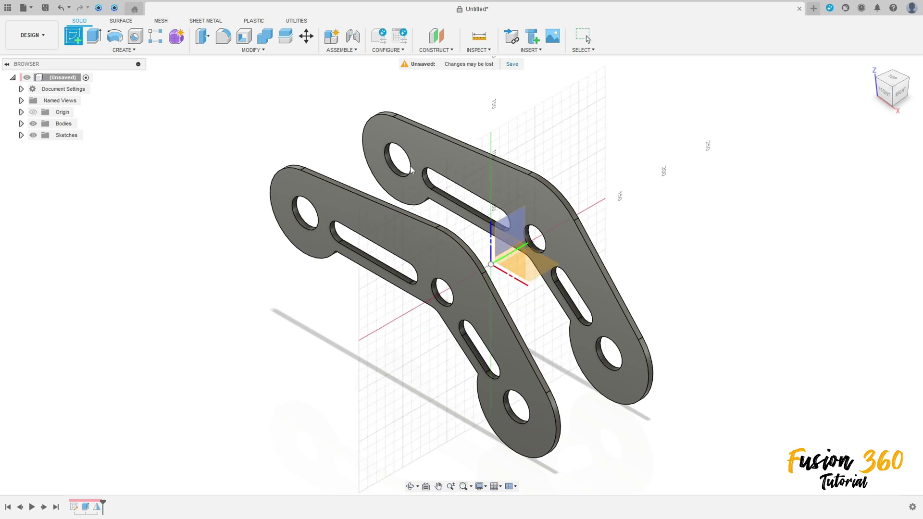
# - Start a sketch on the far plate's face and project the middle hole's edge into it
pyautogui.click(543, 213)
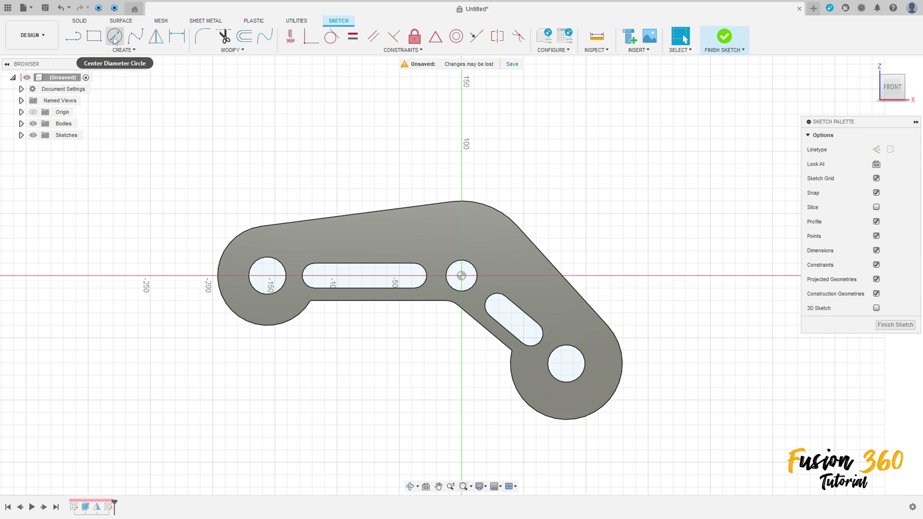
pyautogui.click(123, 50)
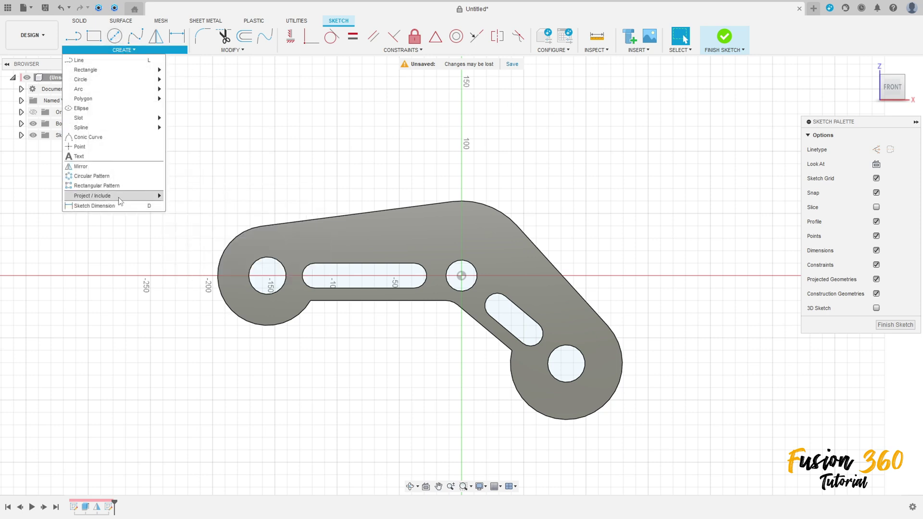
pyautogui.moveTo(120, 197)
pyautogui.click(180, 194)
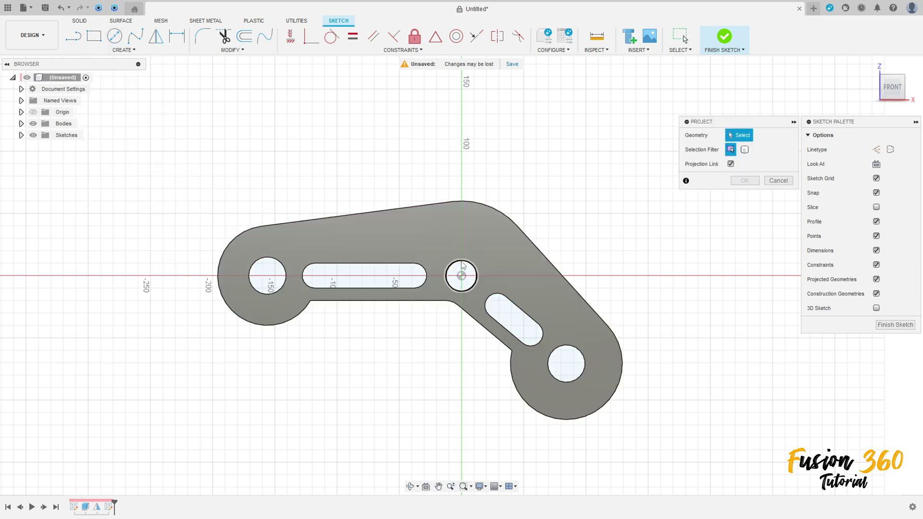
pyautogui.click(461, 261)
pyautogui.click(744, 180)
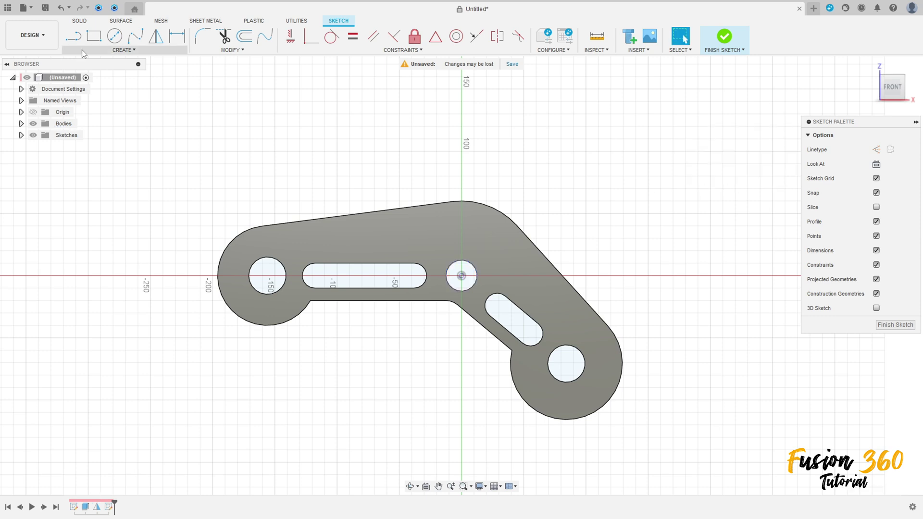
# - Draw a 30 mm diameter circle centred on the middle hole and finish the sketch
pyautogui.click(115, 36)
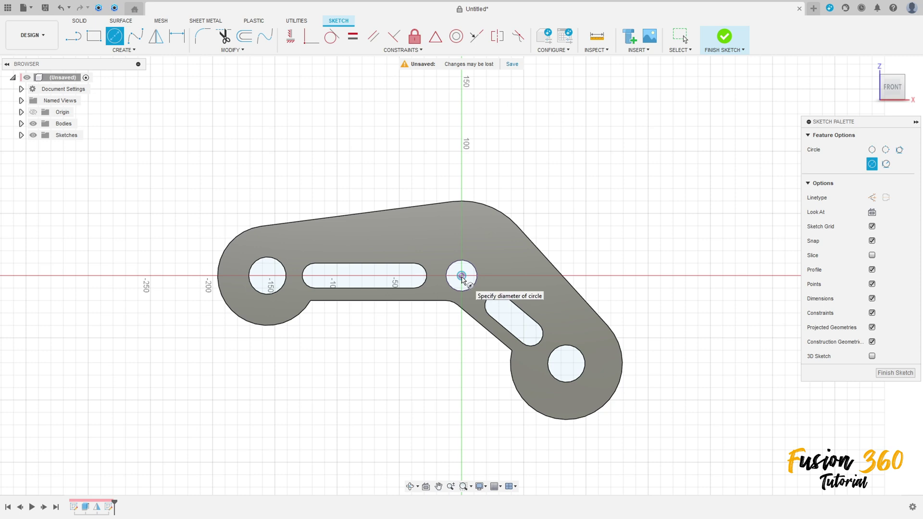
pyautogui.click(461, 275)
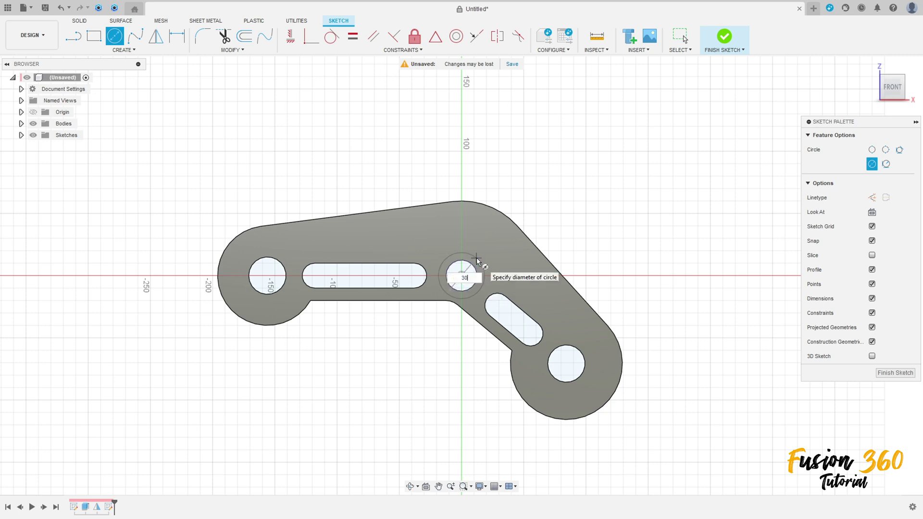
pyautogui.press('Tab')
pyautogui.press('Return')
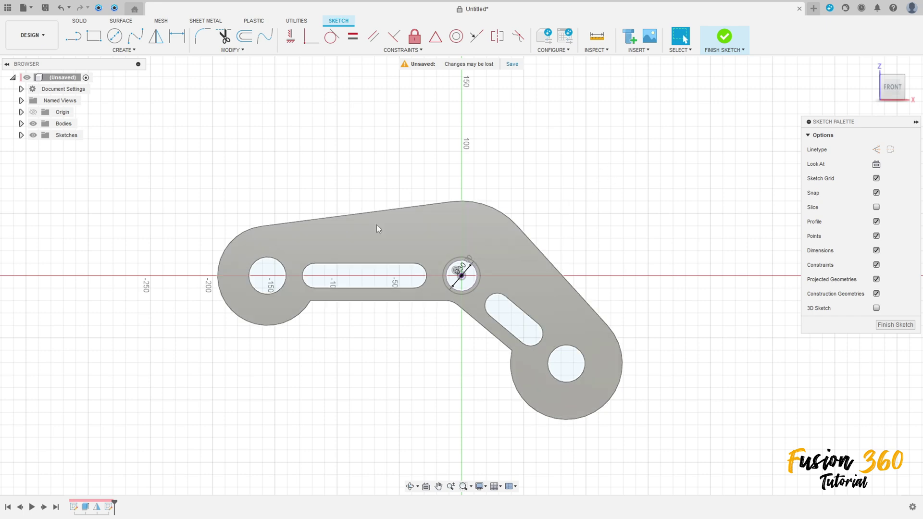
pyautogui.keyDown('shift'); pyautogui.moveTo(378, 228); pyautogui.dragTo(221, 72, button='middle'); pyautogui.keyUp('shift')
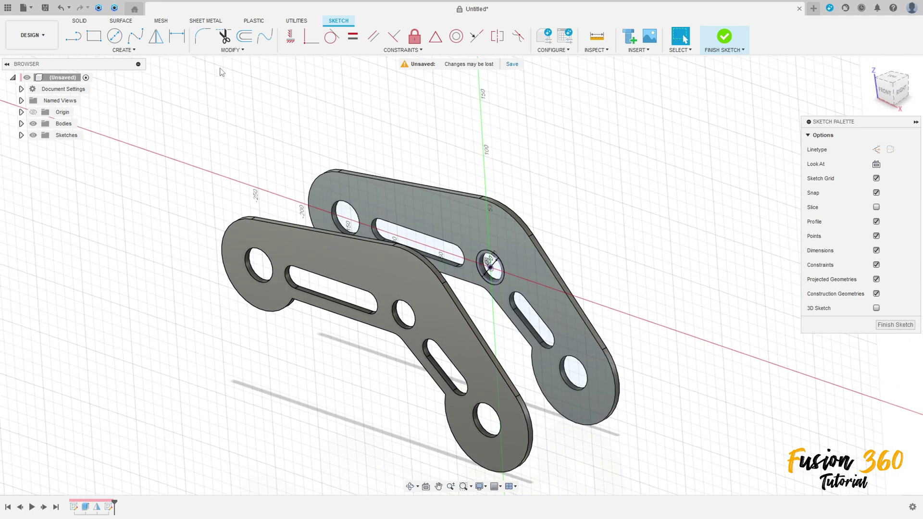
pyautogui.click(724, 37)
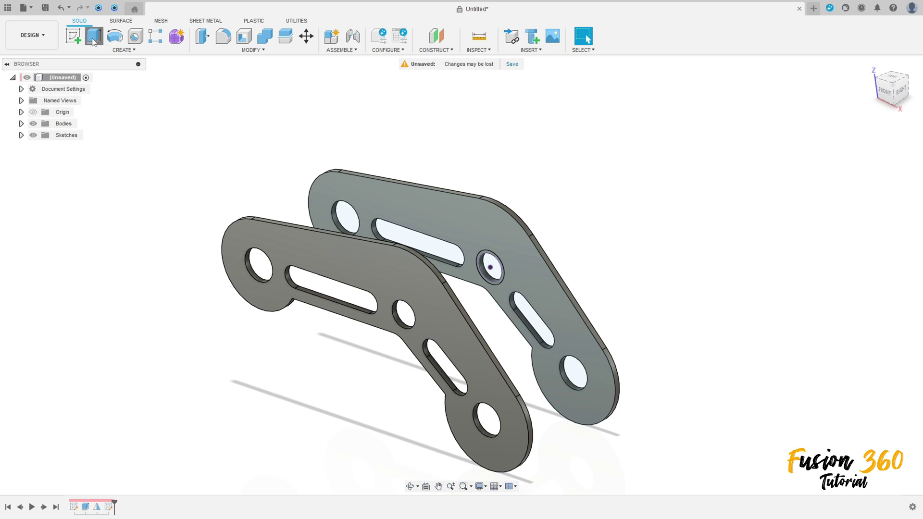
# - Extrude the Ø30 circle To Object up to the near plate as a joined pin
pyautogui.click(94, 39)
pyautogui.scroll(3, 490, 264)
pyautogui.click(505, 288)
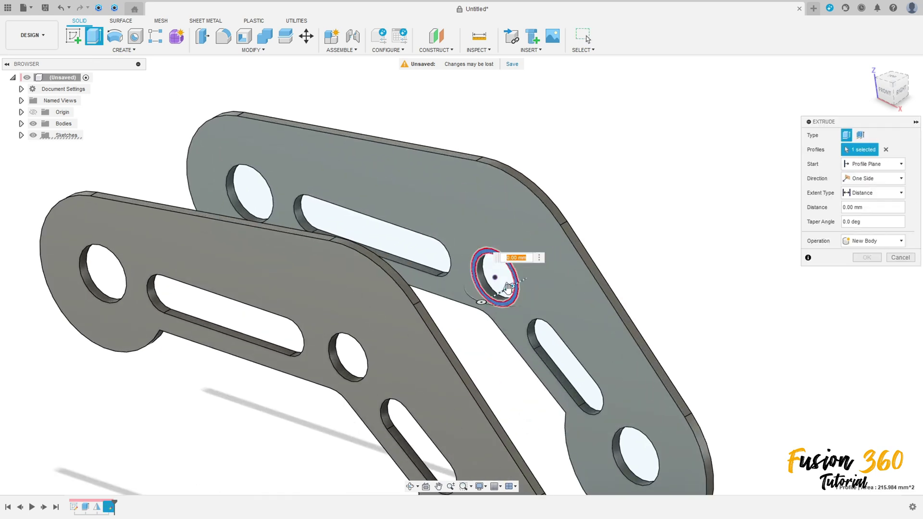
pyautogui.click(867, 194)
pyautogui.click(865, 211)
pyautogui.keyDown('shift'); pyautogui.moveTo(616, 274); pyautogui.dragTo(528, 291, button='middle'); pyautogui.keyUp('shift')
pyautogui.click(335, 304)
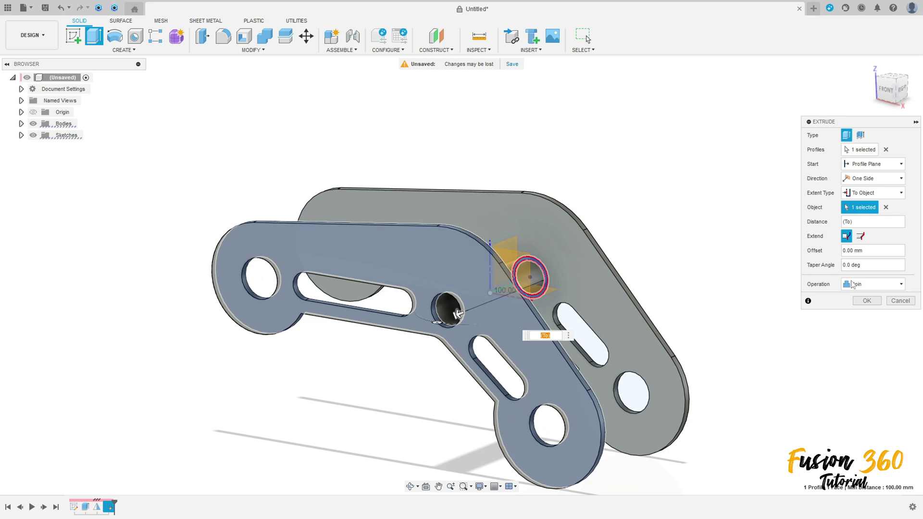
pyautogui.click(872, 304)
pyautogui.keyDown('shift'); pyautogui.moveTo(718, 293); pyautogui.dragTo(553, 236, button='middle'); pyautogui.keyUp('shift')
pyautogui.click(870, 66)
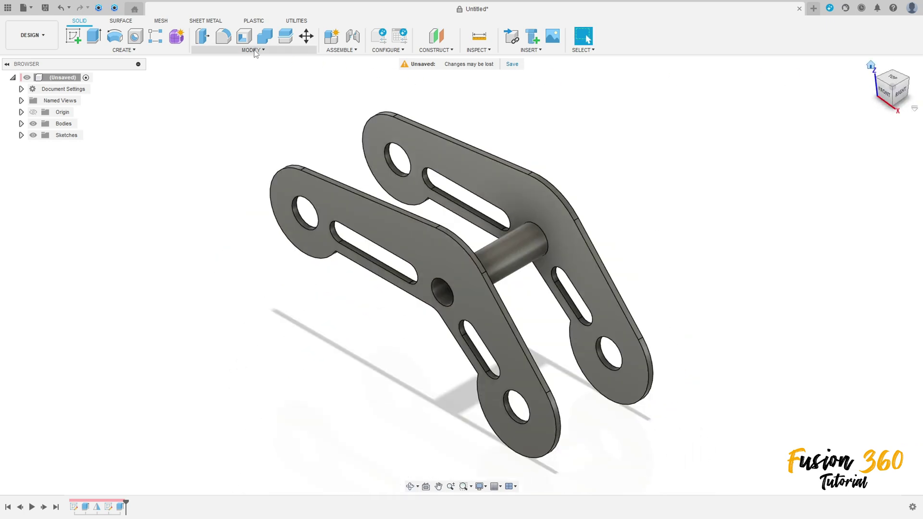
# - Start a fillet and select two inner corner edges on the first plate
pyautogui.click(223, 37)
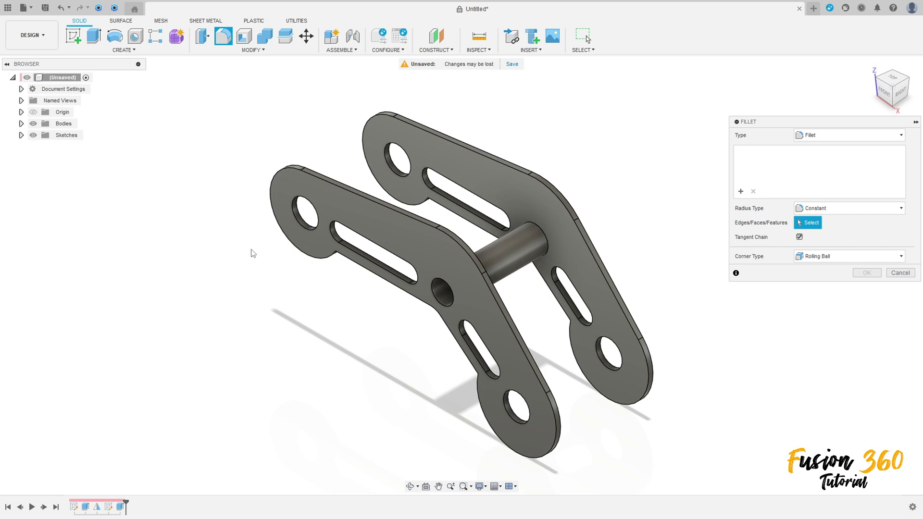
pyautogui.keyDown('shift'); pyautogui.moveTo(252, 198); pyautogui.dragTo(336, 269, button='middle'); pyautogui.keyUp('shift')
pyautogui.scroll(3, 391, 312)
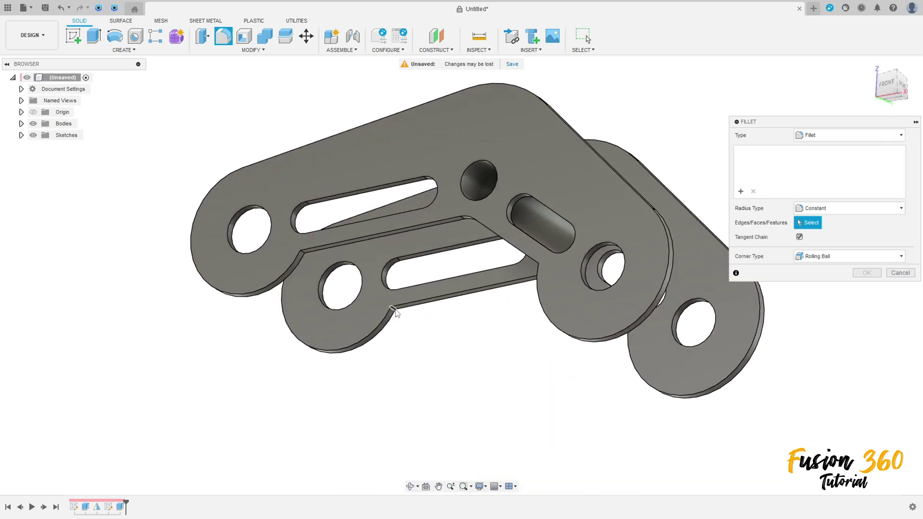
pyautogui.click(391, 312)
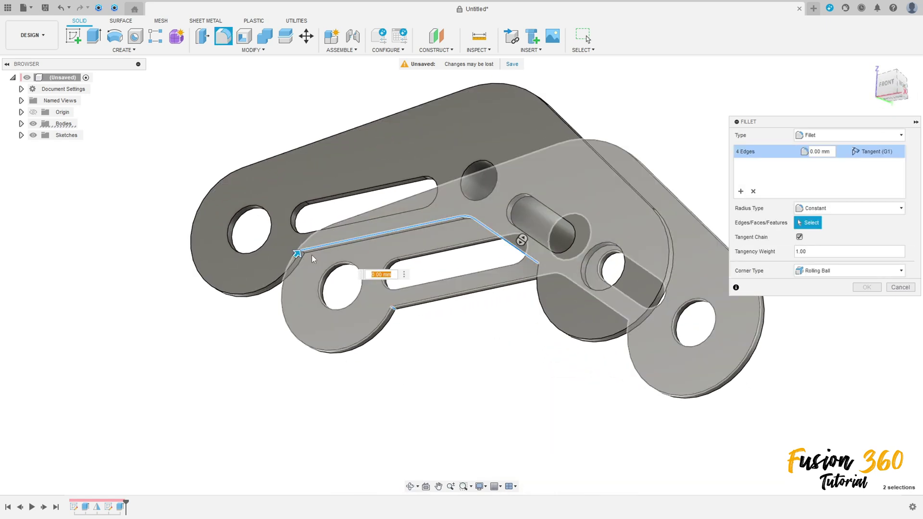
pyautogui.click(303, 255)
pyautogui.scroll(3, 304, 258)
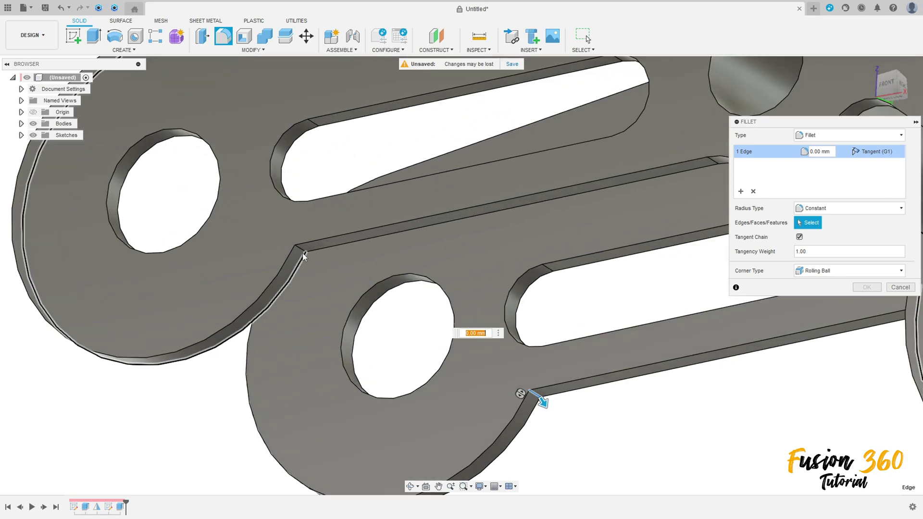
pyautogui.click(350, 273)
pyautogui.scroll(-3, 350, 274)
# - Add two inner corner edges on the other plate and apply a 15 mm fillet radius
pyautogui.keyDown('shift'); pyautogui.moveTo(351, 274); pyautogui.dragTo(458, 313, button='middle'); pyautogui.keyUp('shift')
pyautogui.click(644, 310)
pyautogui.scroll(-3, 660, 302)
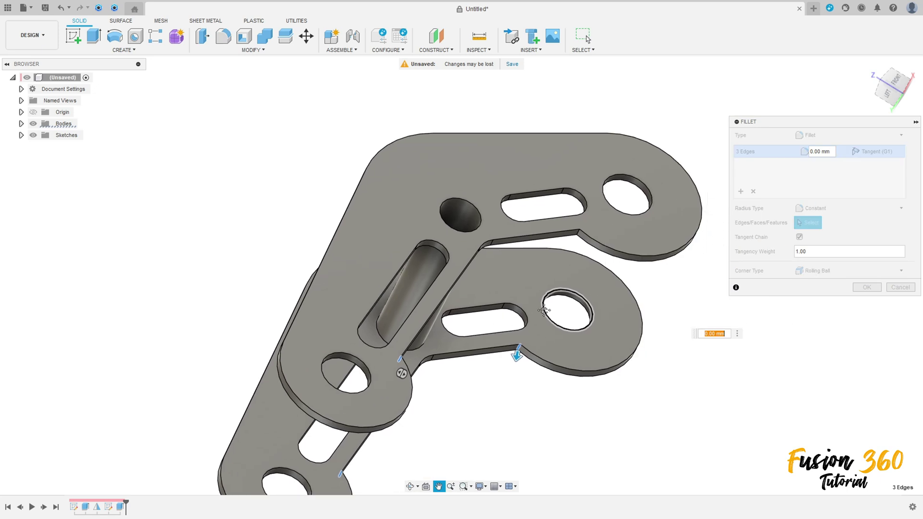
pyautogui.click(576, 240)
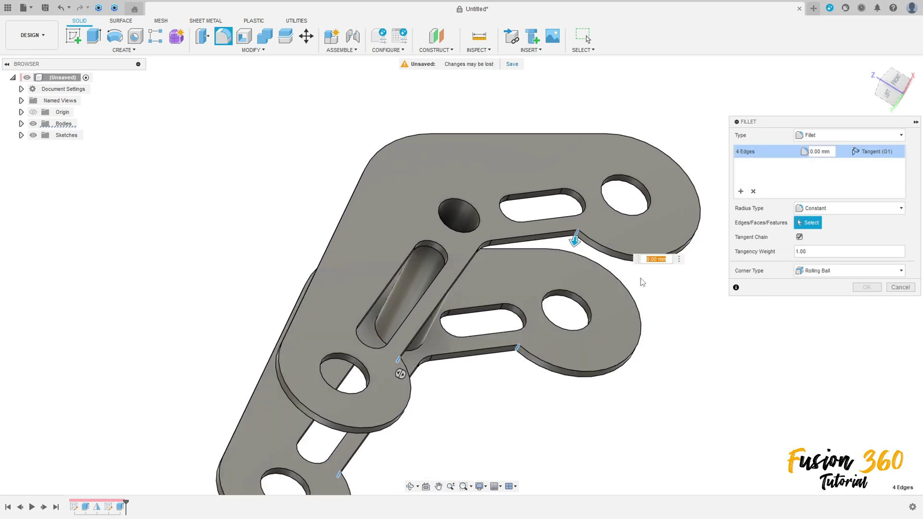
pyautogui.write('15')
pyautogui.press('Return')
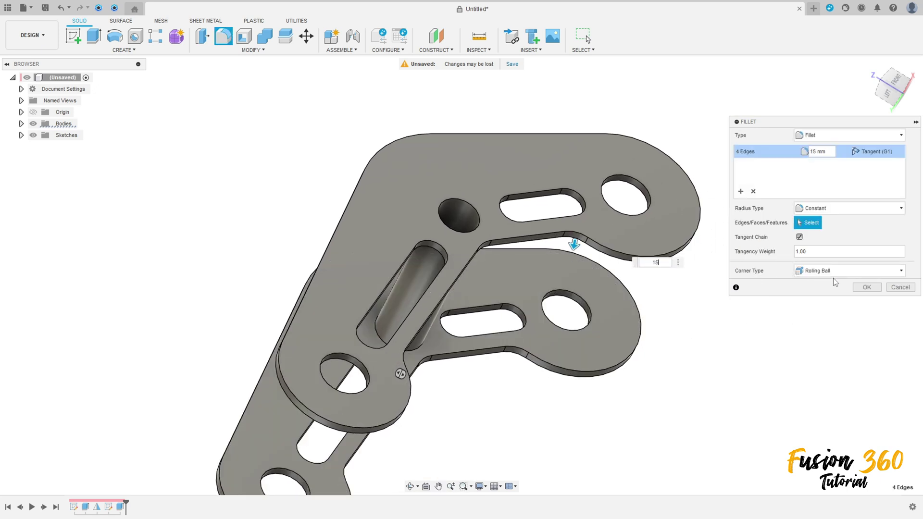
pyautogui.click(866, 287)
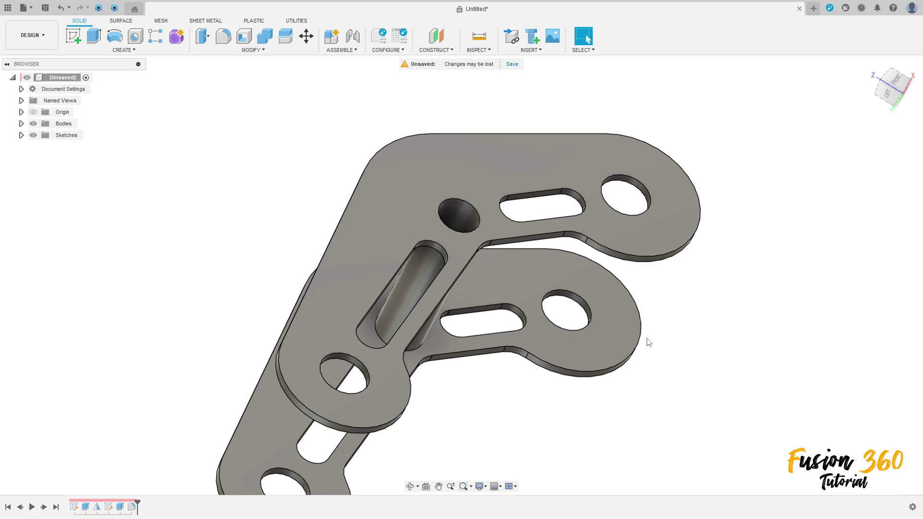
pyautogui.click(869, 66)
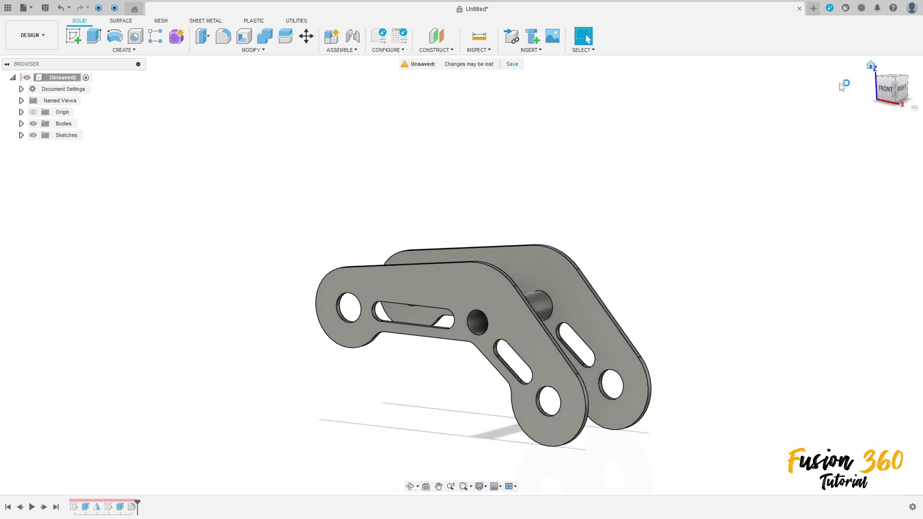